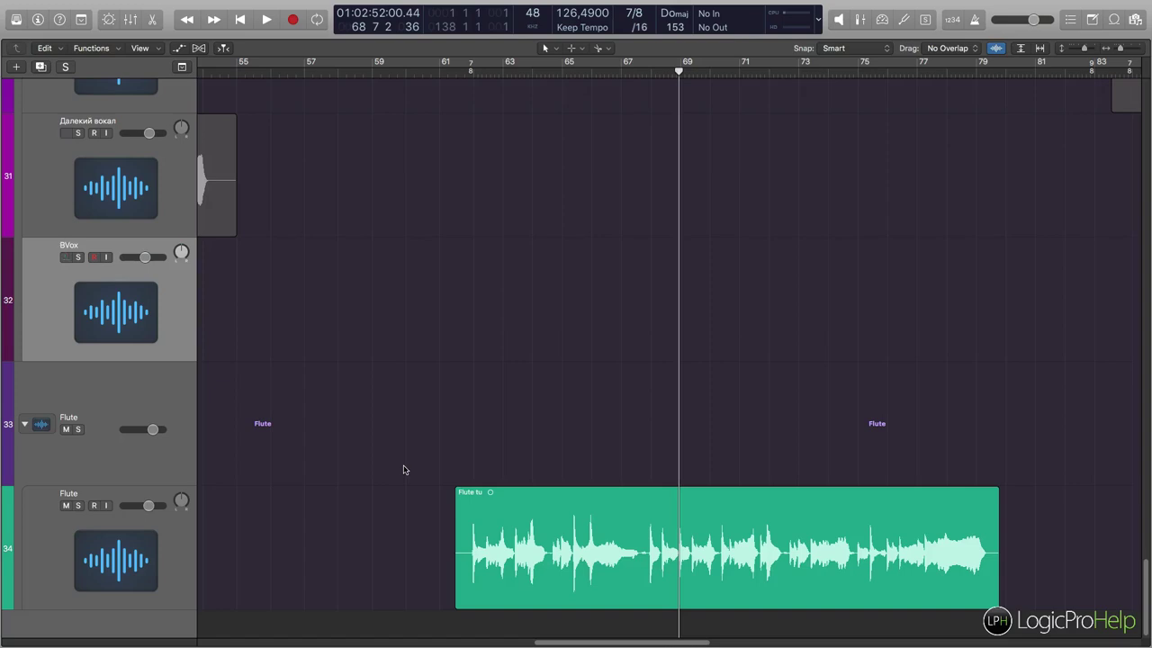
pyautogui.scroll(3, 404, 470)
pyautogui.scroll(-3, 404, 470)
pyautogui.scroll(4, 404, 470)
pyautogui.scroll(-4, 404, 470)
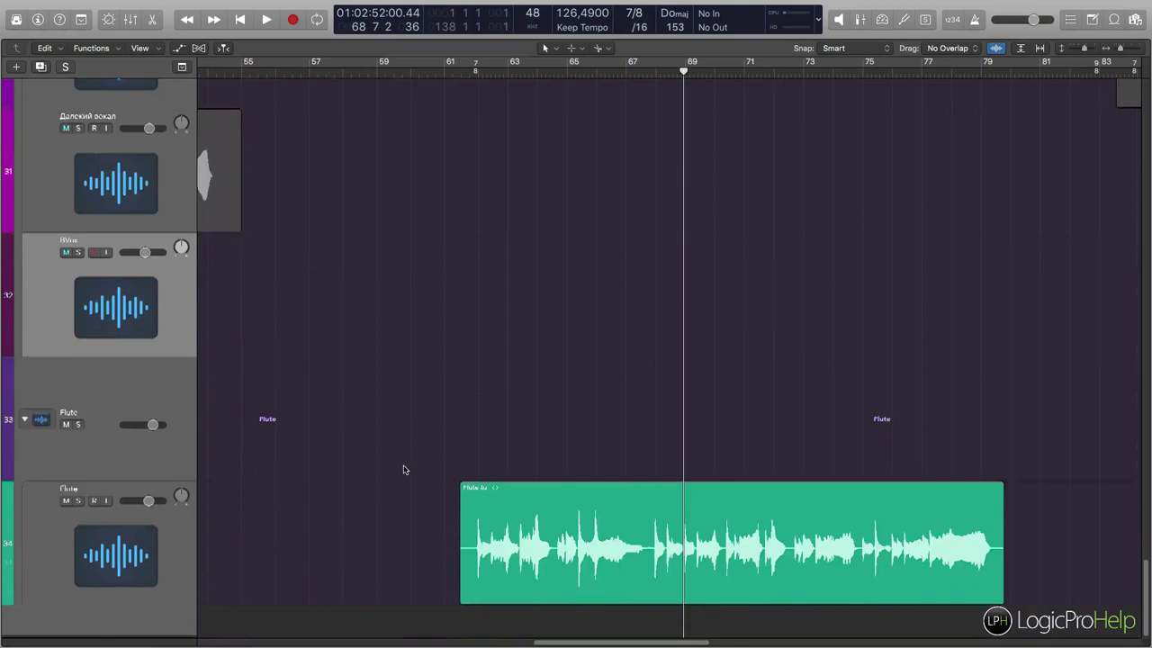
pyautogui.hscroll(-3, 404, 470)
pyautogui.hscroll(3, 404, 470)
pyautogui.moveTo(408, 470); pyautogui.dragTo(1028, 540)
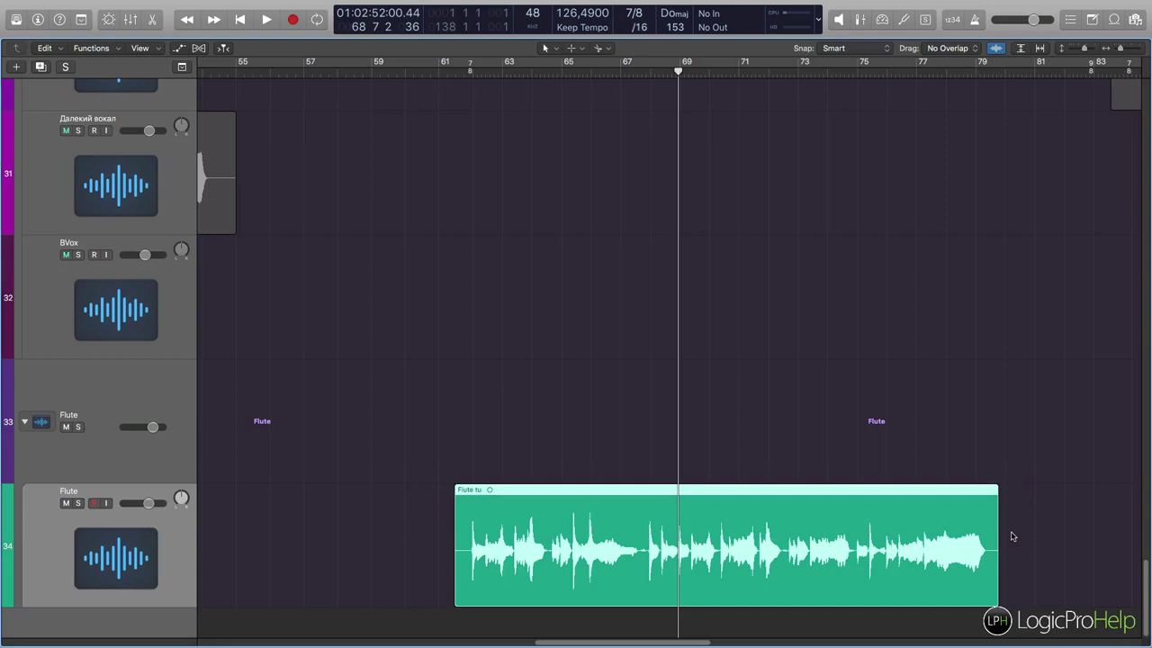
pyautogui.moveTo(1038, 474); pyautogui.dragTo(911, 514)
pyautogui.hscroll(1, 900, 511)
pyautogui.hscroll(-3, 777, 486)
pyautogui.hscroll(4, 777, 486)
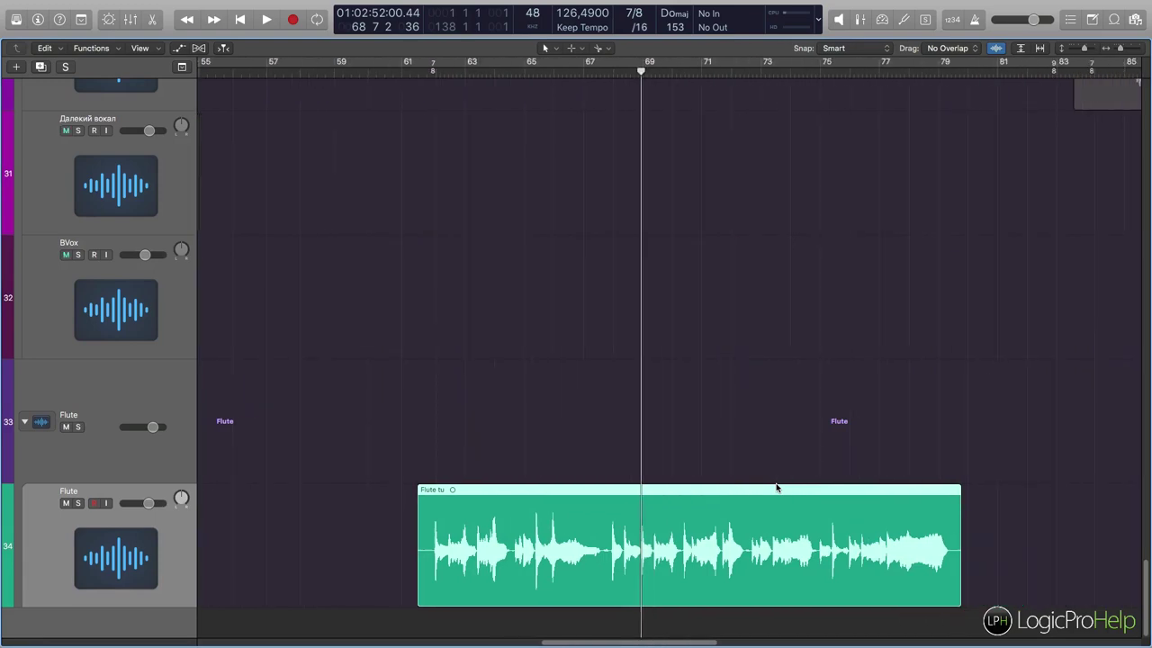
pyautogui.click(488, 472)
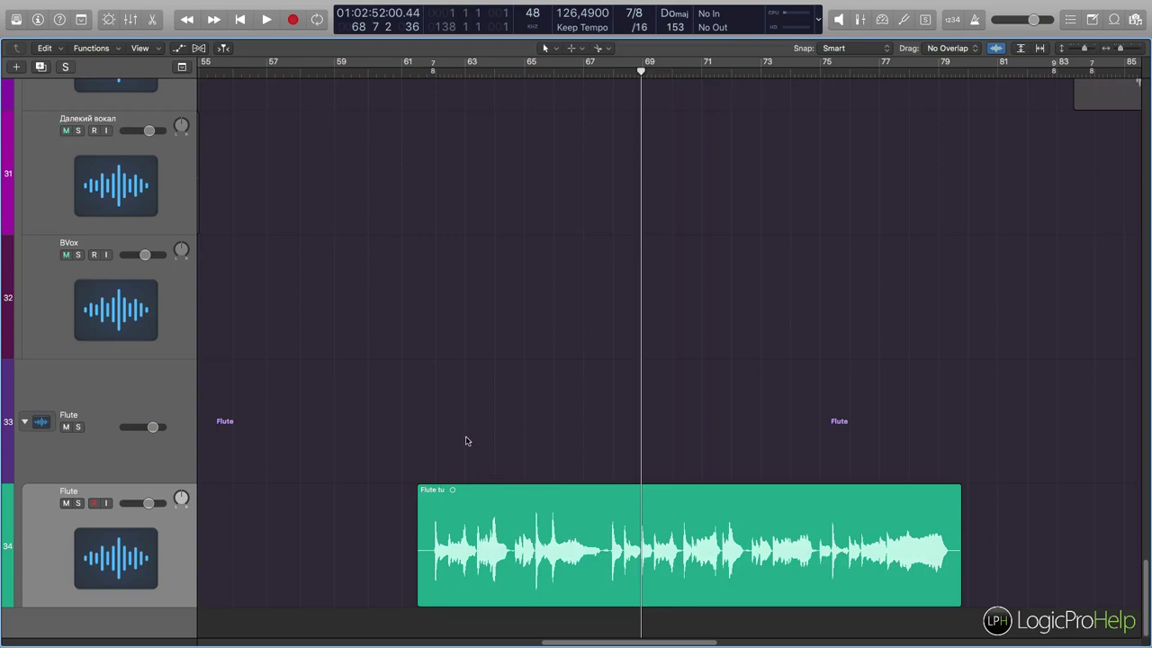
pyautogui.hscroll(-5, 468, 442)
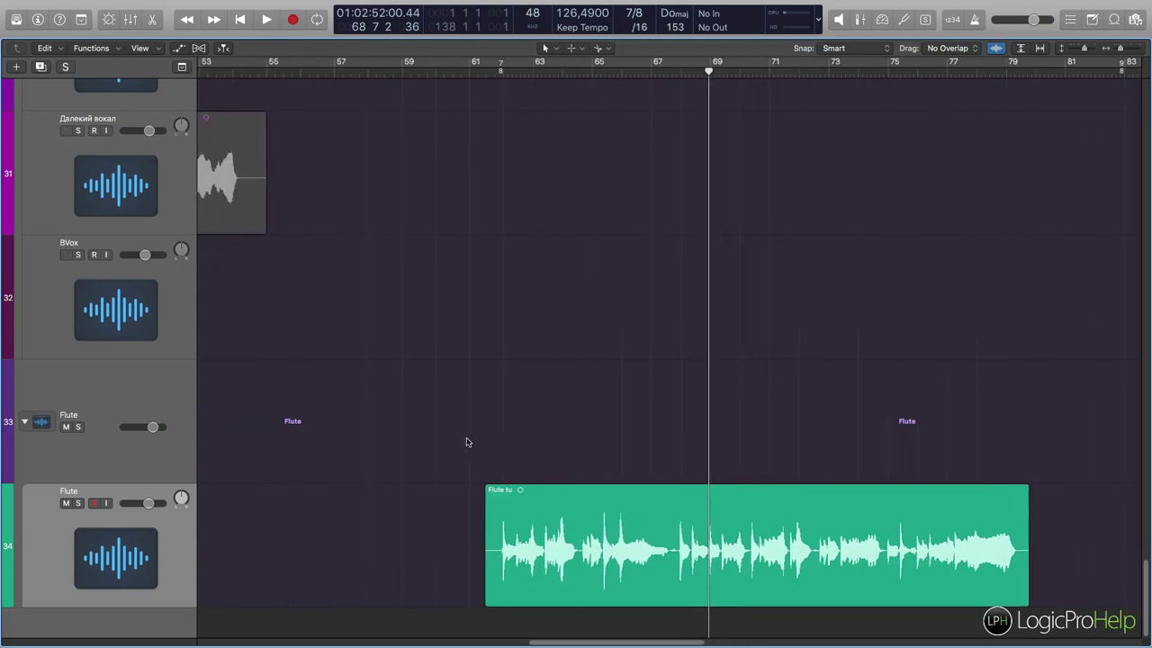
pyautogui.hscroll(5, 467, 441)
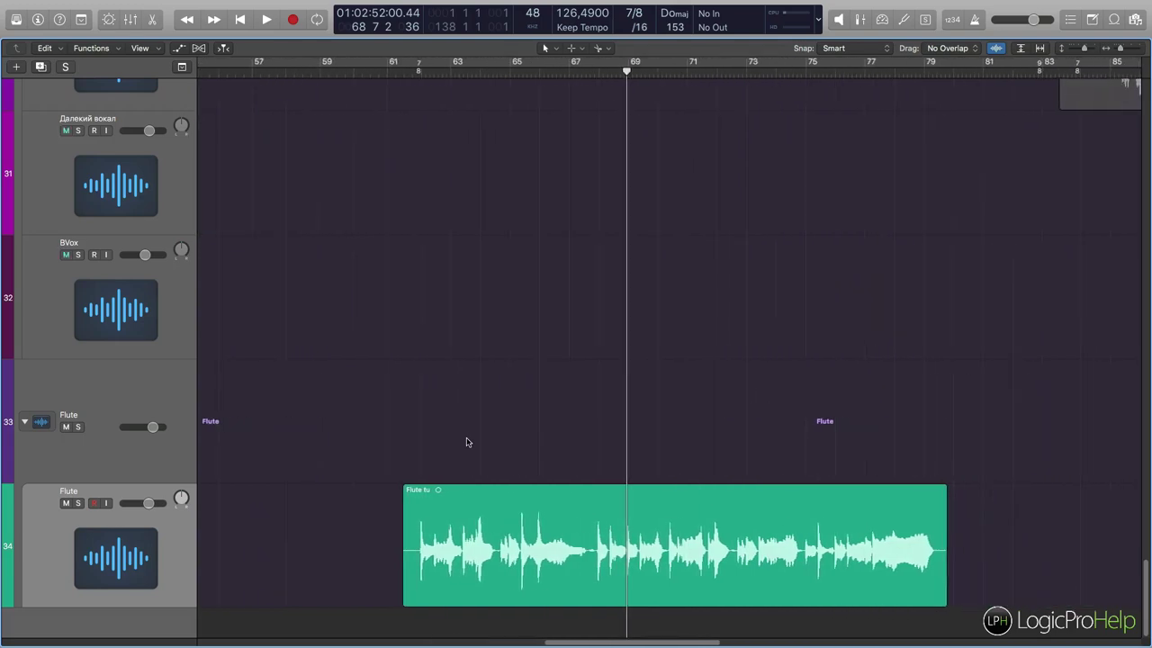
pyautogui.hscroll(4, 467, 442)
pyautogui.hscroll(-3, 466, 443)
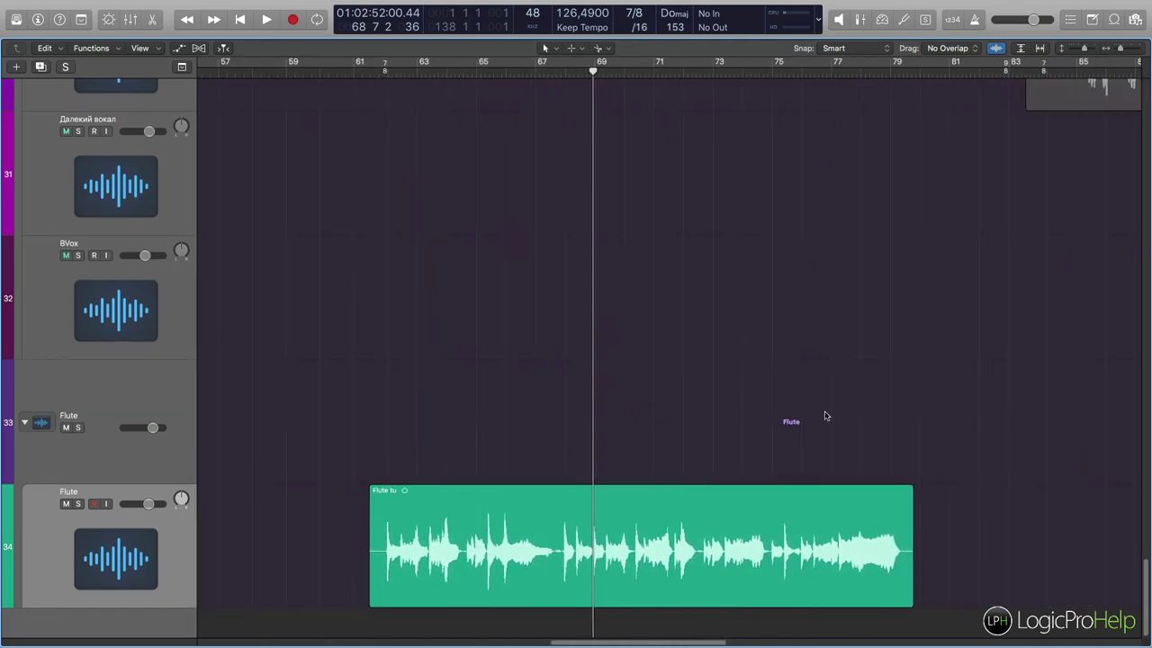
pyautogui.scroll(8, 755, 419)
pyautogui.scroll(-8, 755, 419)
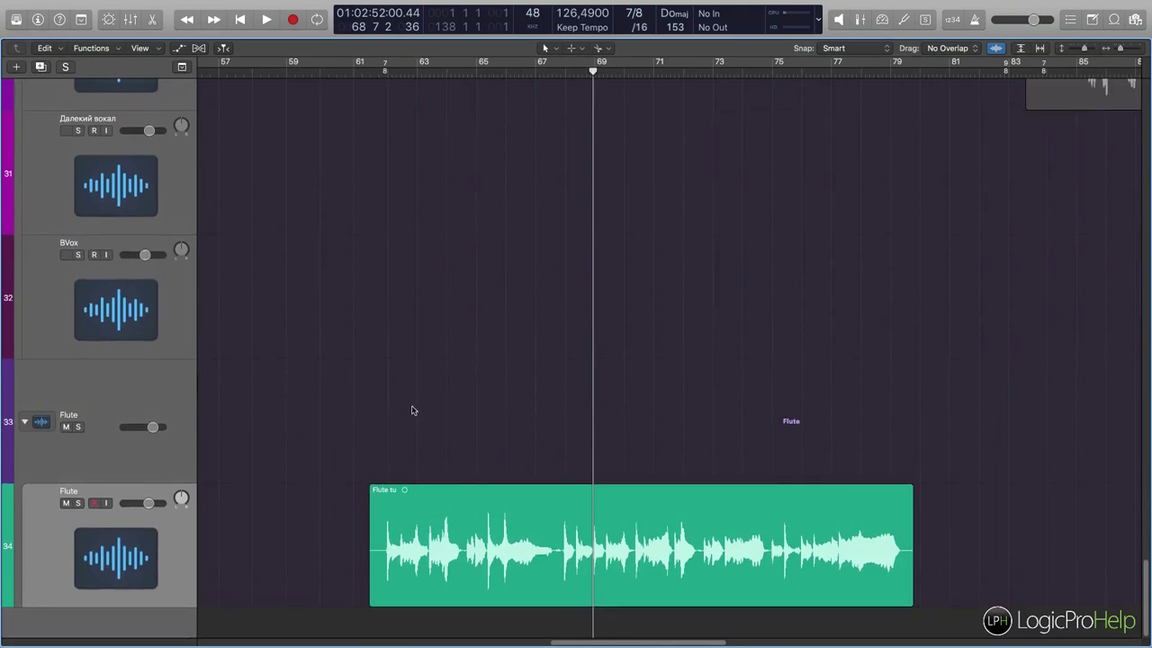
pyautogui.hscroll(-3, 415, 419)
# Step: Select the Flute audio region, solo its track and start playback from the region's beginning
pyautogui.moveTo(414, 423); pyautogui.dragTo(1084, 541)
pyautogui.click(528, 428)
pyautogui.click(588, 565)
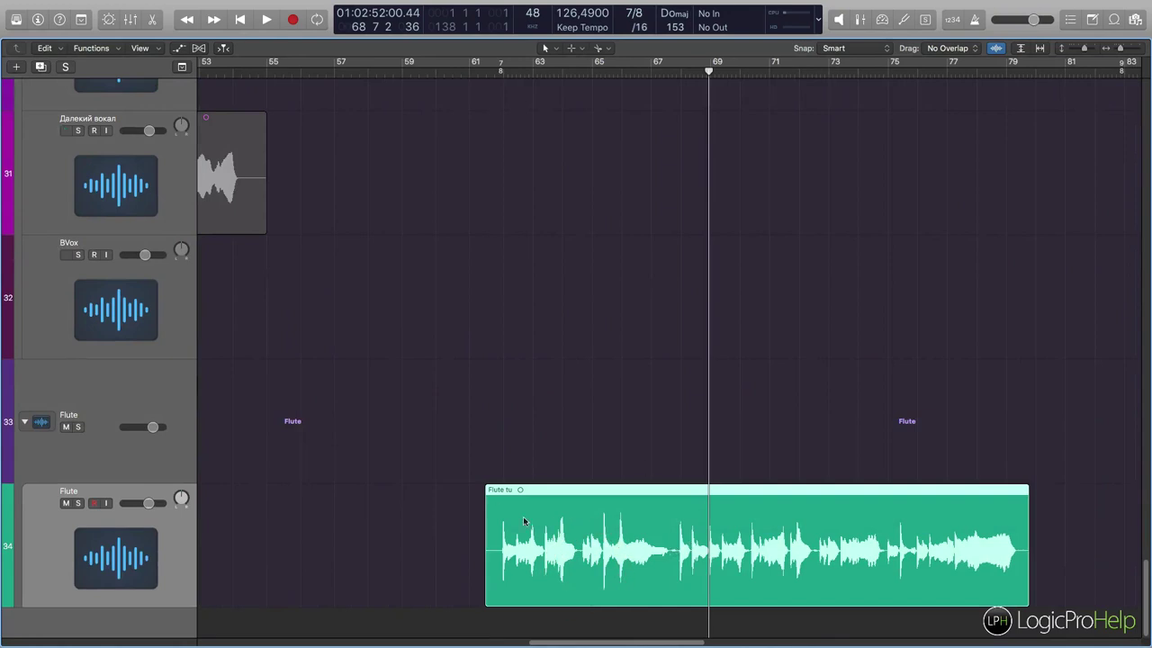
pyautogui.click(487, 71)
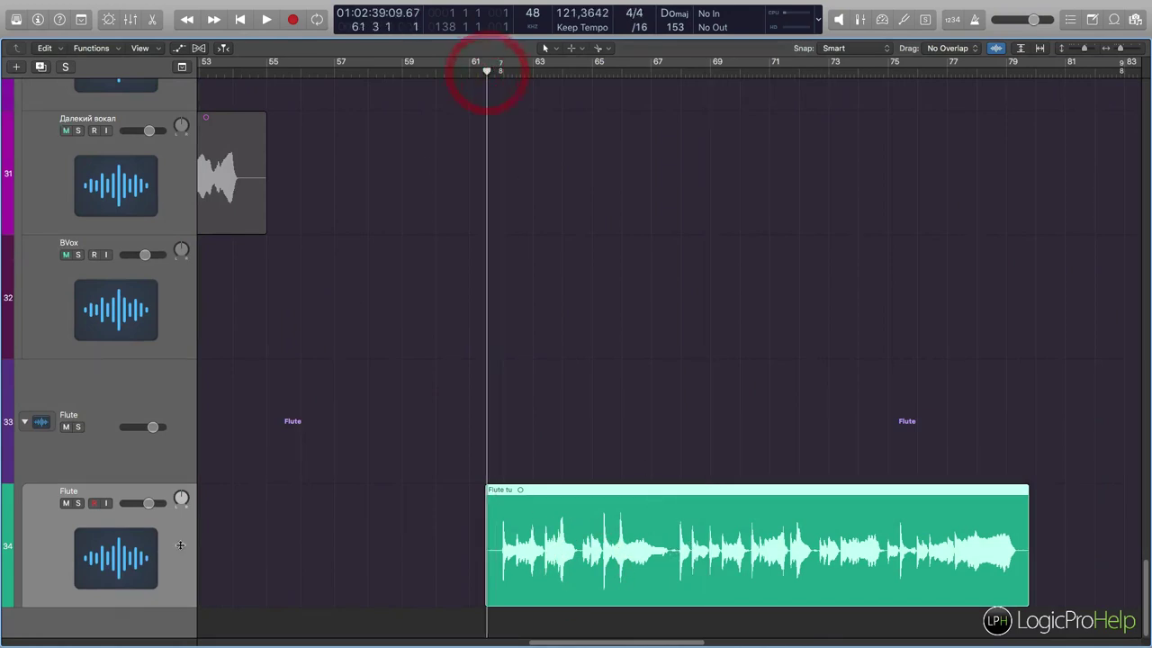
pyautogui.click(77, 503)
pyautogui.press('space')
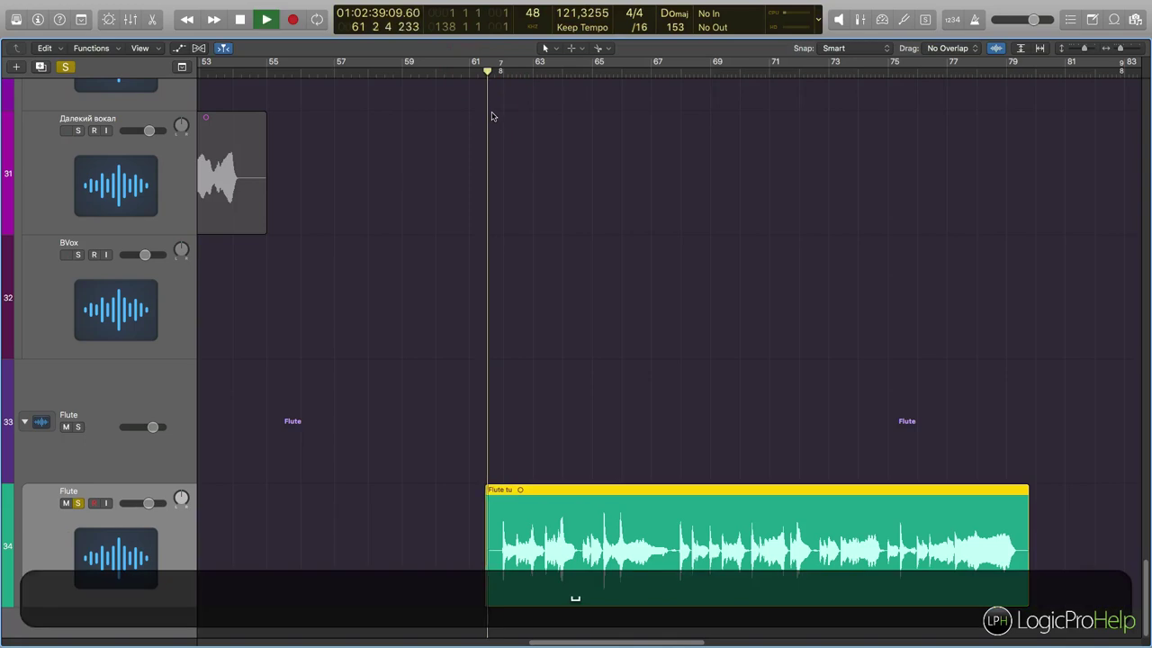
# Step: Raise the Flute track's volume slightly and bypass the ARC 2 plug-in on the output channel in the mixer
pyautogui.moveTo(154, 502); pyautogui.dragTo(157, 501)
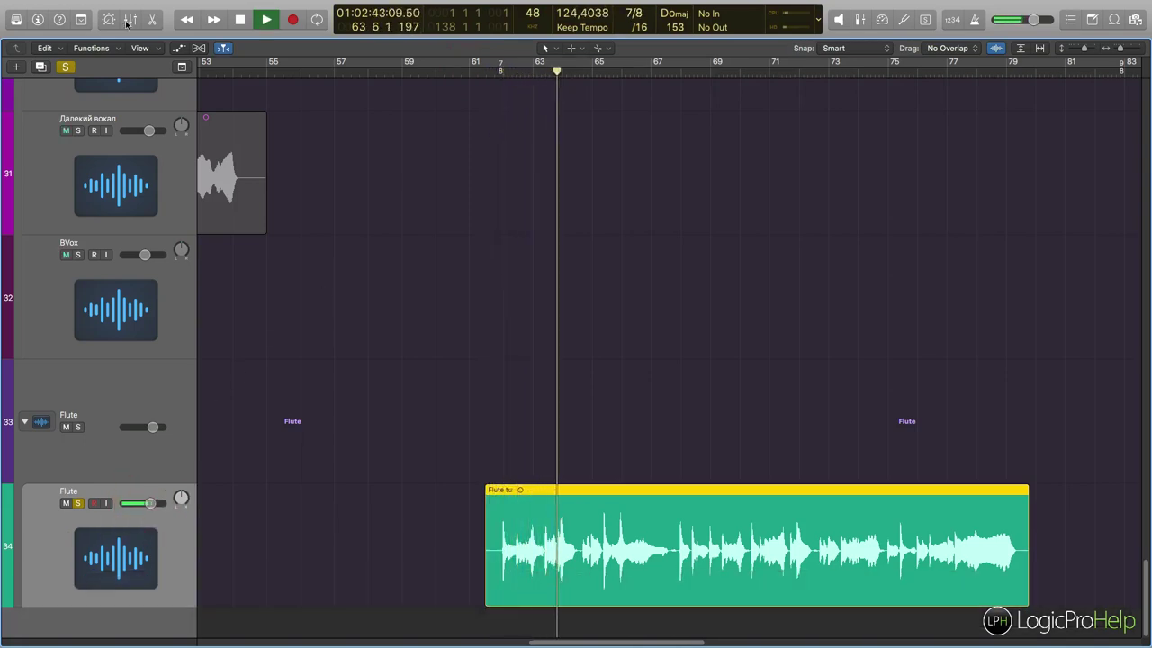
pyautogui.click(131, 19)
pyautogui.hscroll(3, 1067, 340)
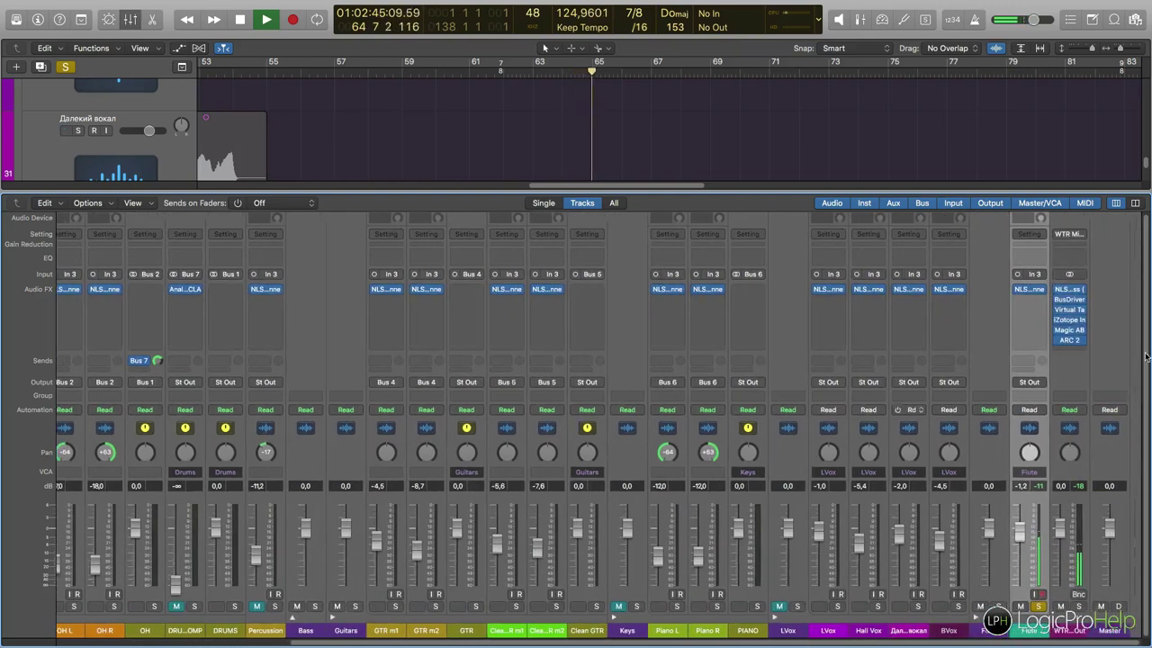
pyautogui.click(1068, 340)
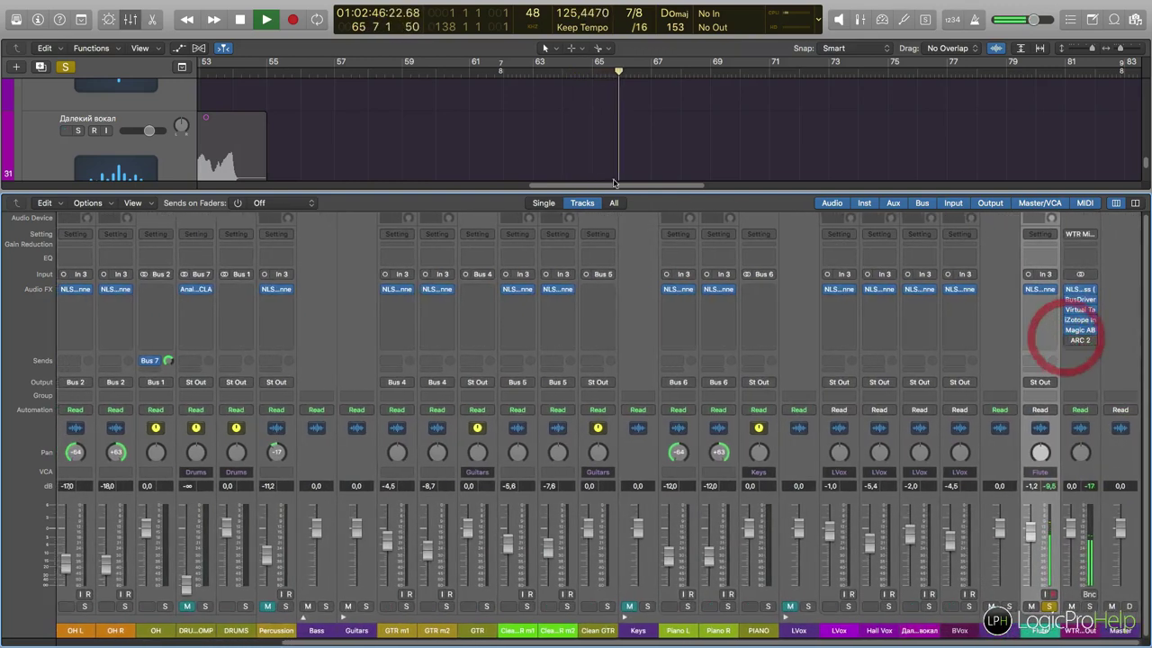
pyautogui.click(131, 19)
# Step: Listen to the soloed flute region and stop playback shortly after bar 73
pyautogui.hscroll(3, 568, 357)
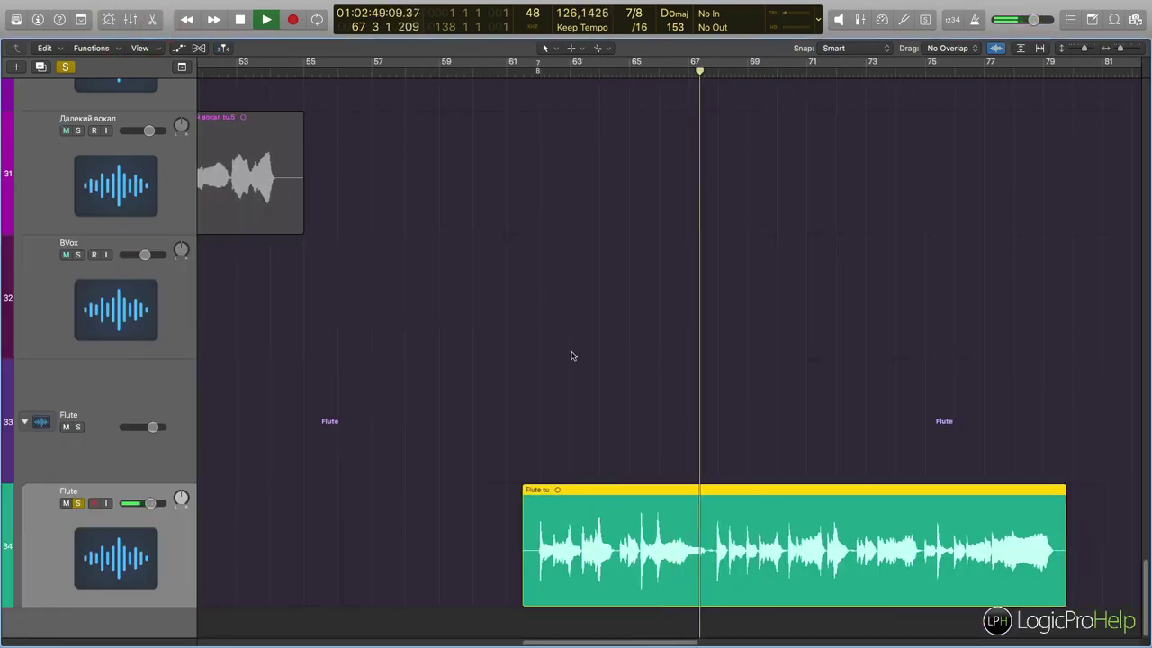
pyautogui.hscroll(2, 576, 358)
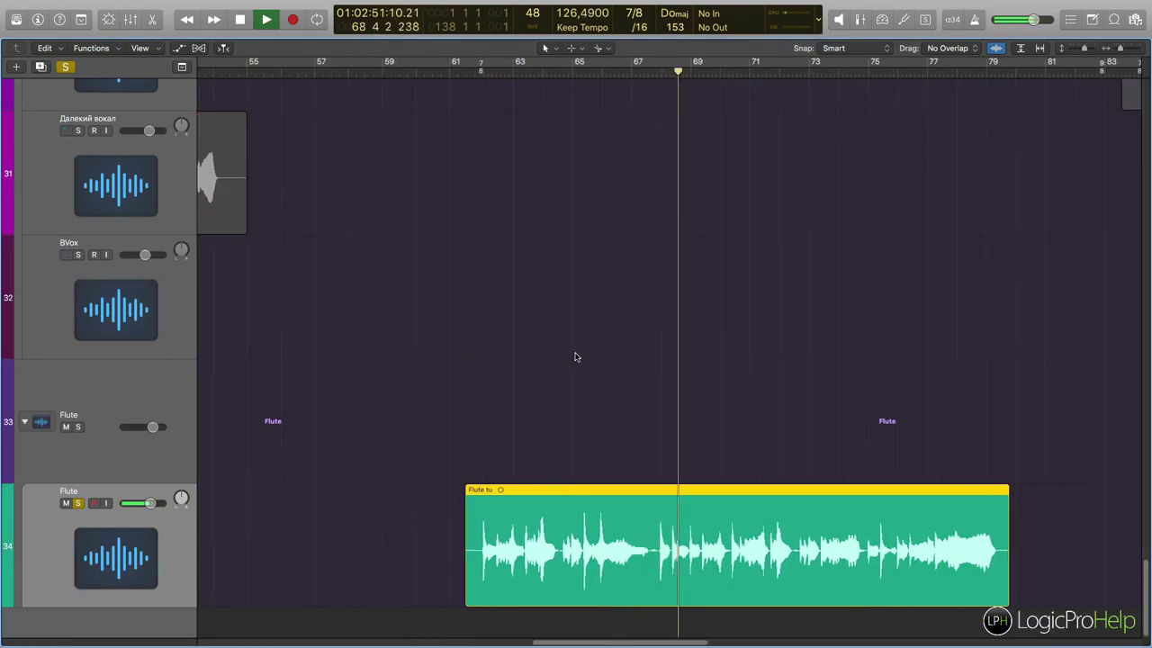
pyautogui.hscroll(2, 576, 357)
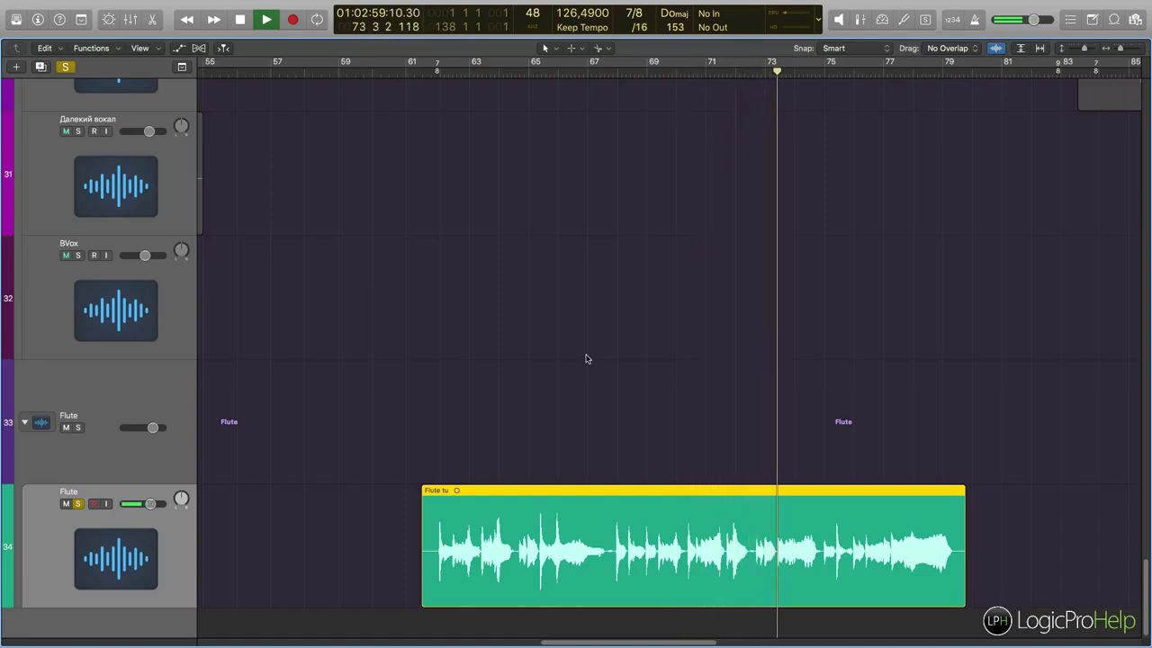
pyautogui.press('space')
pyautogui.click(887, 532)
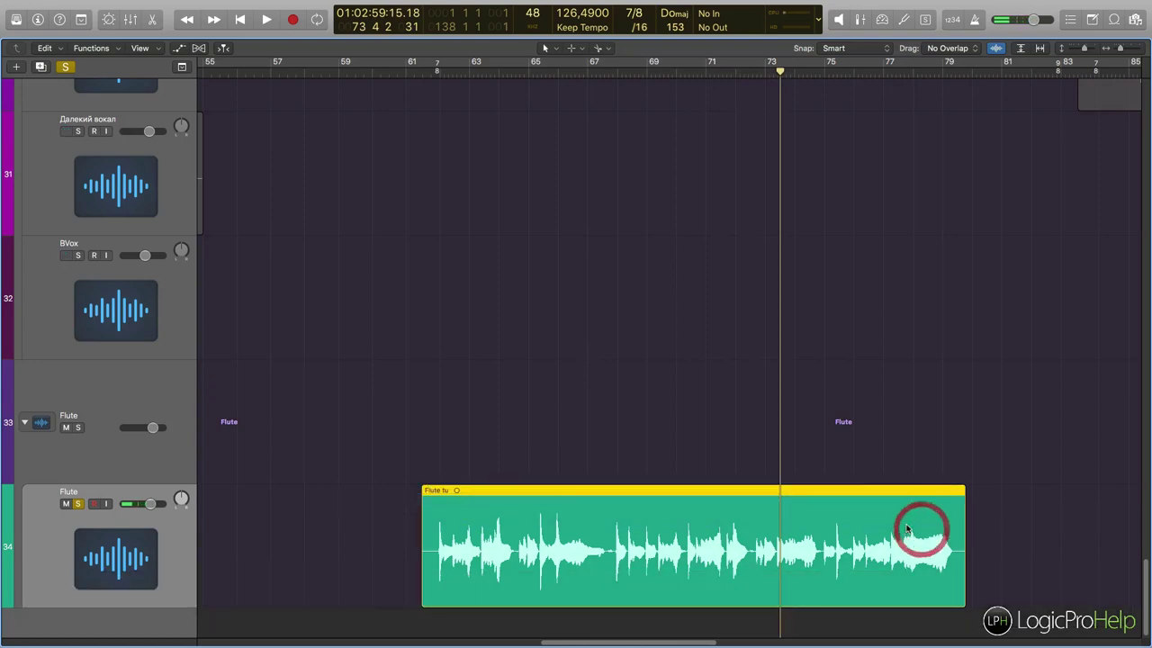
pyautogui.moveTo(429, 411); pyautogui.dragTo(617, 550)
pyautogui.moveTo(349, 531); pyautogui.dragTo(822, 549)
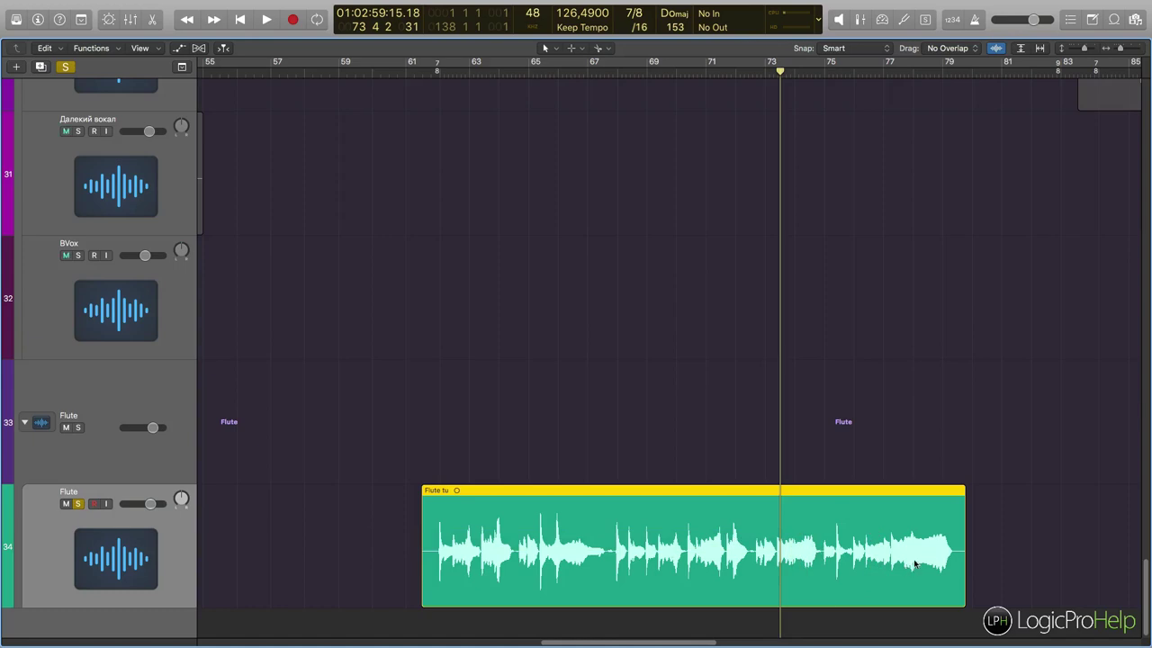
pyautogui.moveTo(371, 484); pyautogui.dragTo(1021, 547)
# Step: Show the Flex controls and set the Flute track's flex mode to Flex Pitch
pyautogui.click(199, 48)
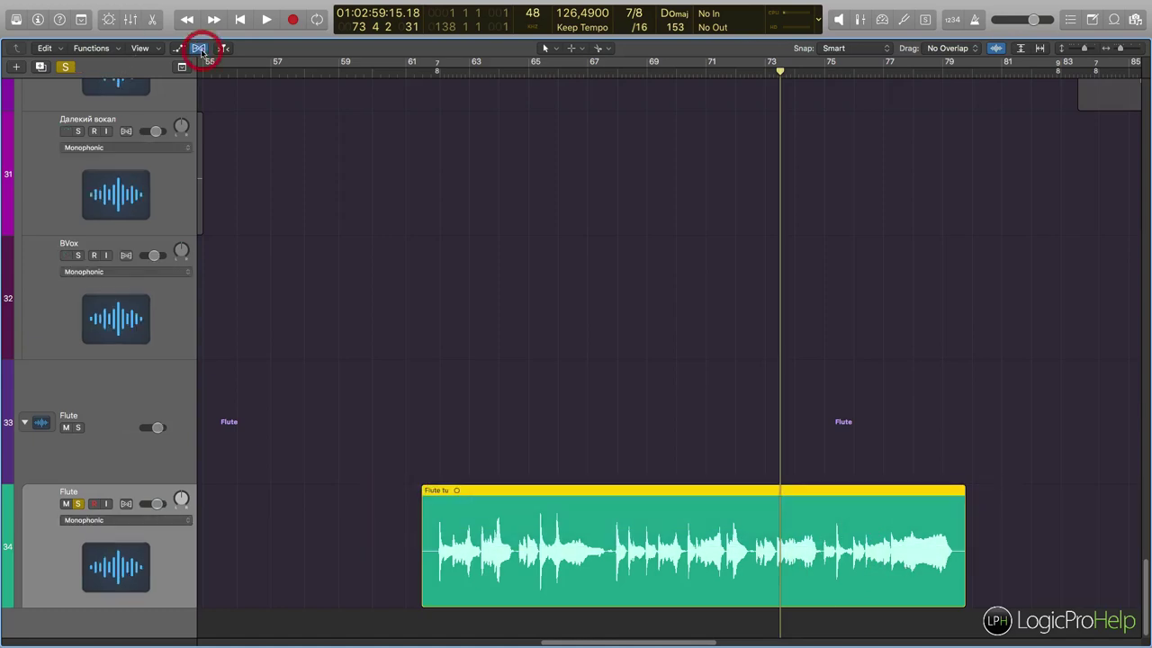
pyautogui.click(91, 522)
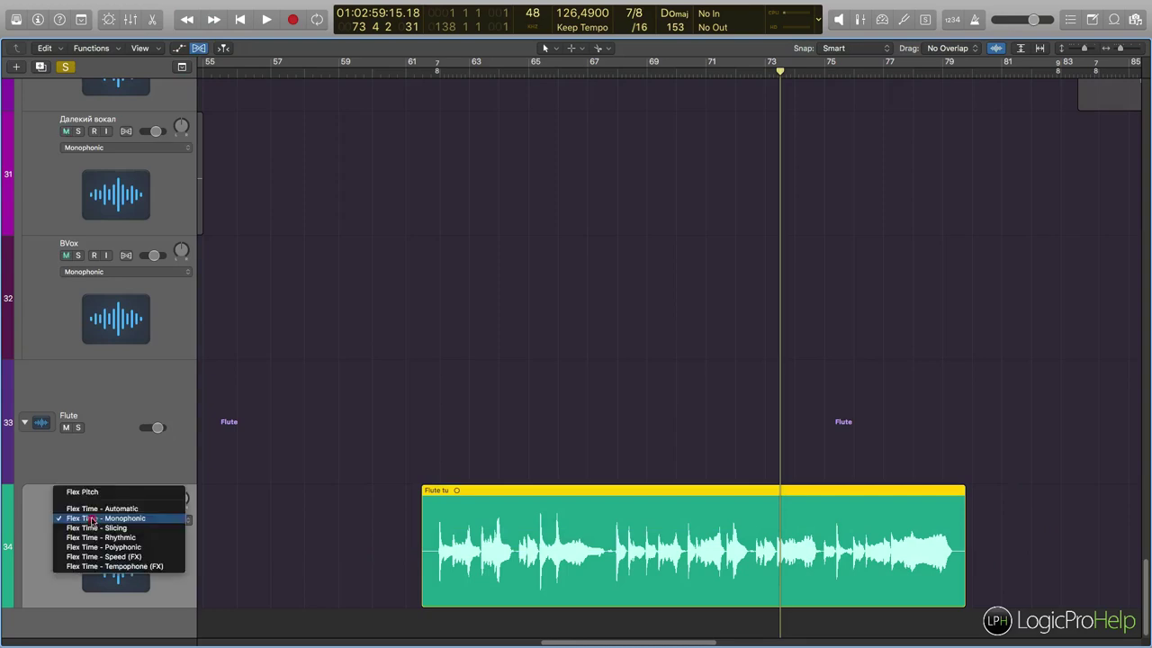
pyautogui.click(85, 492)
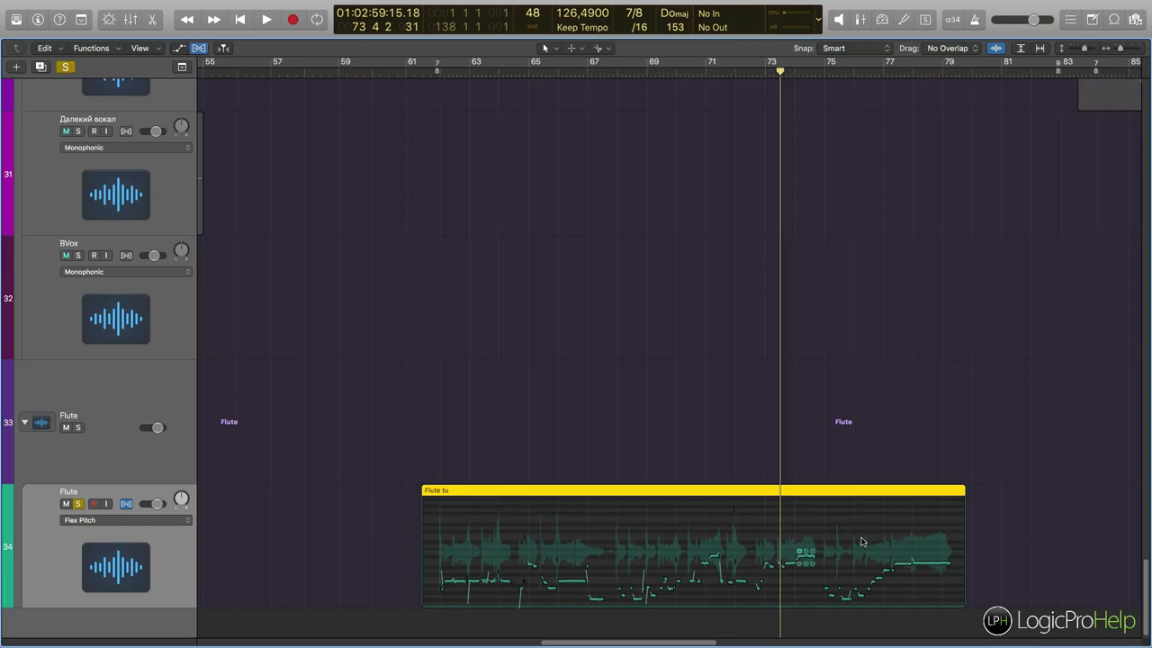
# Step: Open the flute region in an enlarged audio track editor and display its Flex Pitch notes
pyautogui.doubleClick(555, 492)
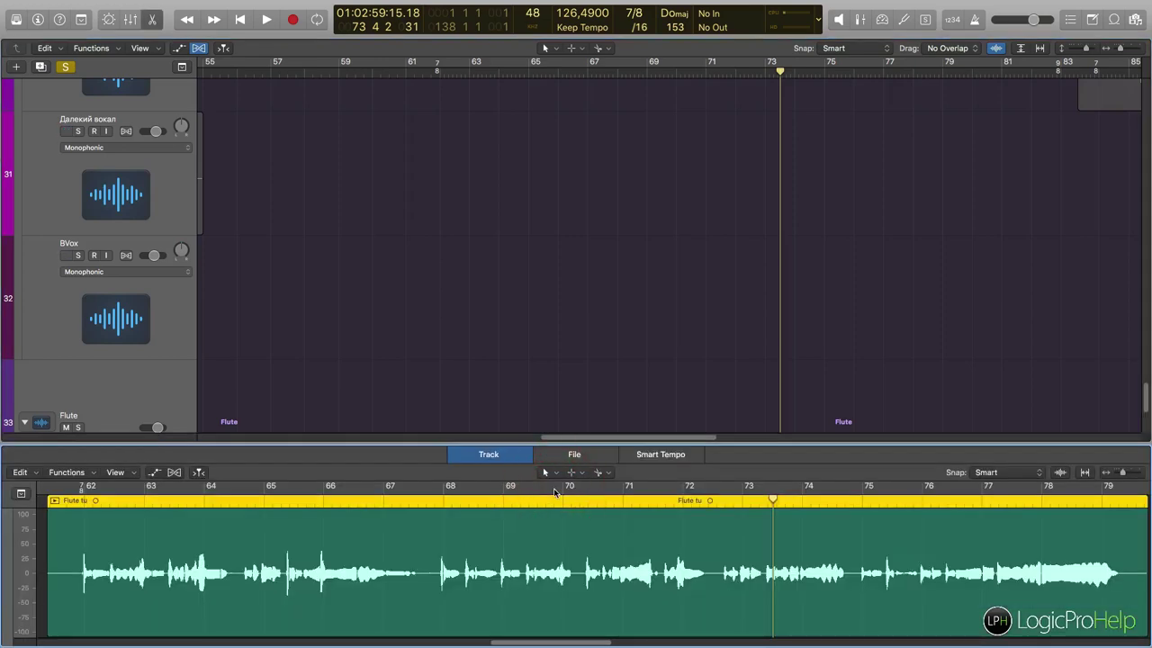
pyautogui.moveTo(496, 443); pyautogui.dragTo(490, 218)
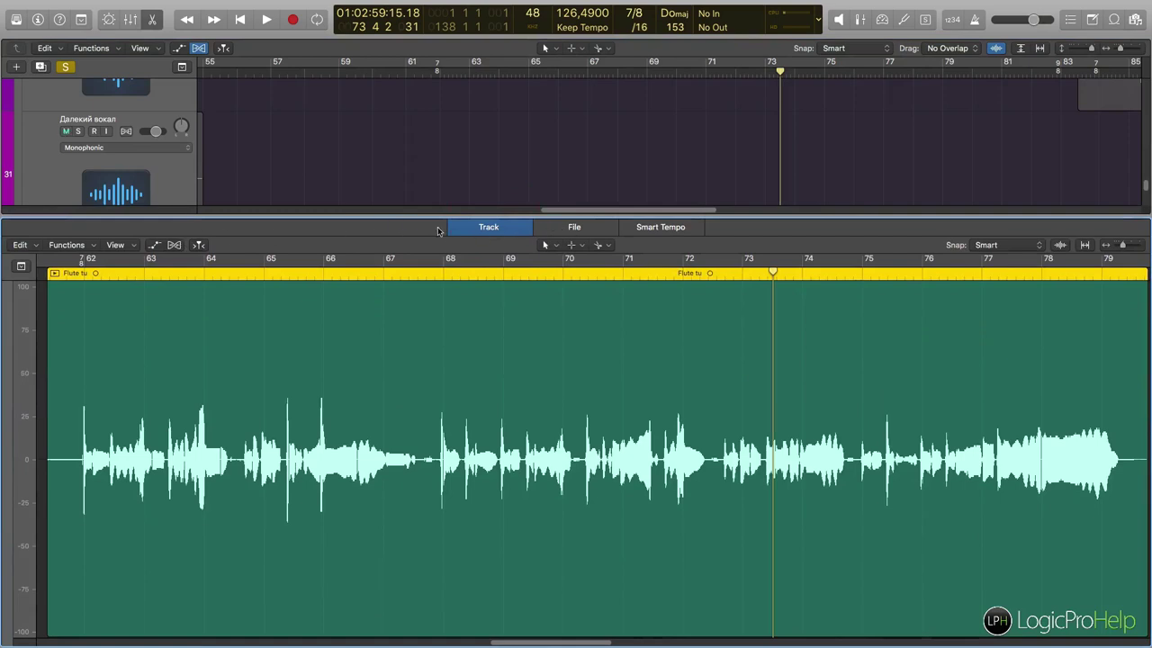
pyautogui.click(468, 233)
pyautogui.click(175, 245)
pyautogui.moveTo(334, 216); pyautogui.dragTo(316, 102)
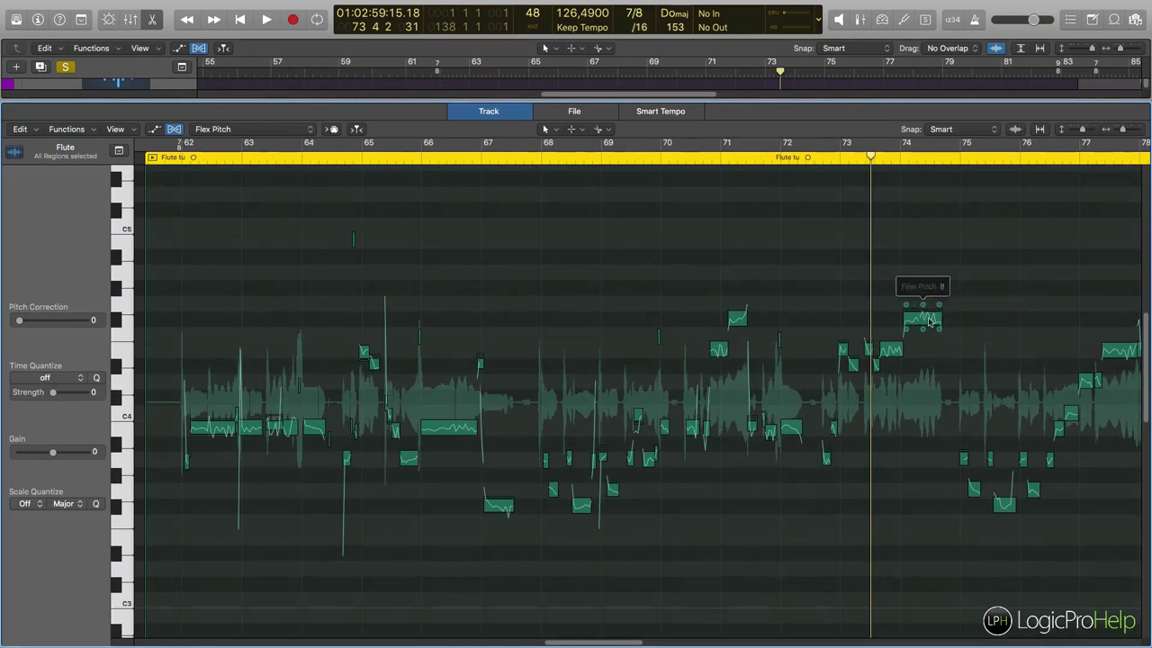
# Step: Review the detected flute notes in the editor and play a short passage from bar 62
pyautogui.hscroll(2, 998, 360)
pyautogui.hscroll(5, 998, 360)
pyautogui.hscroll(-6, 585, 425)
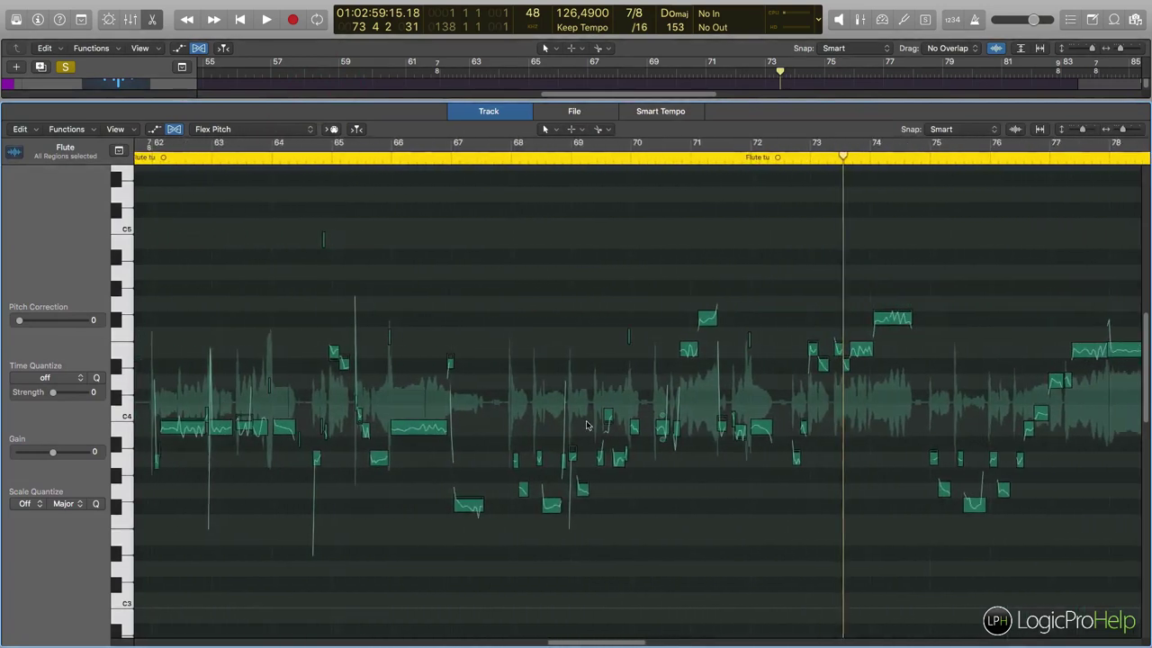
pyautogui.hscroll(-5, 585, 426)
pyautogui.click(430, 157)
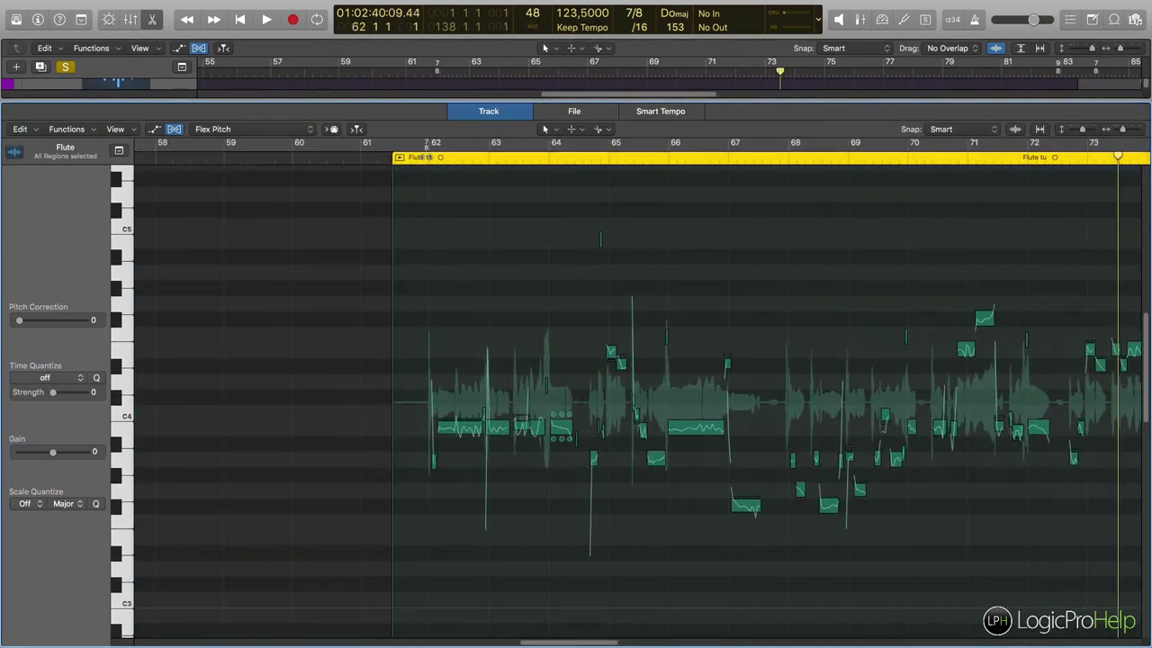
pyautogui.press('space')
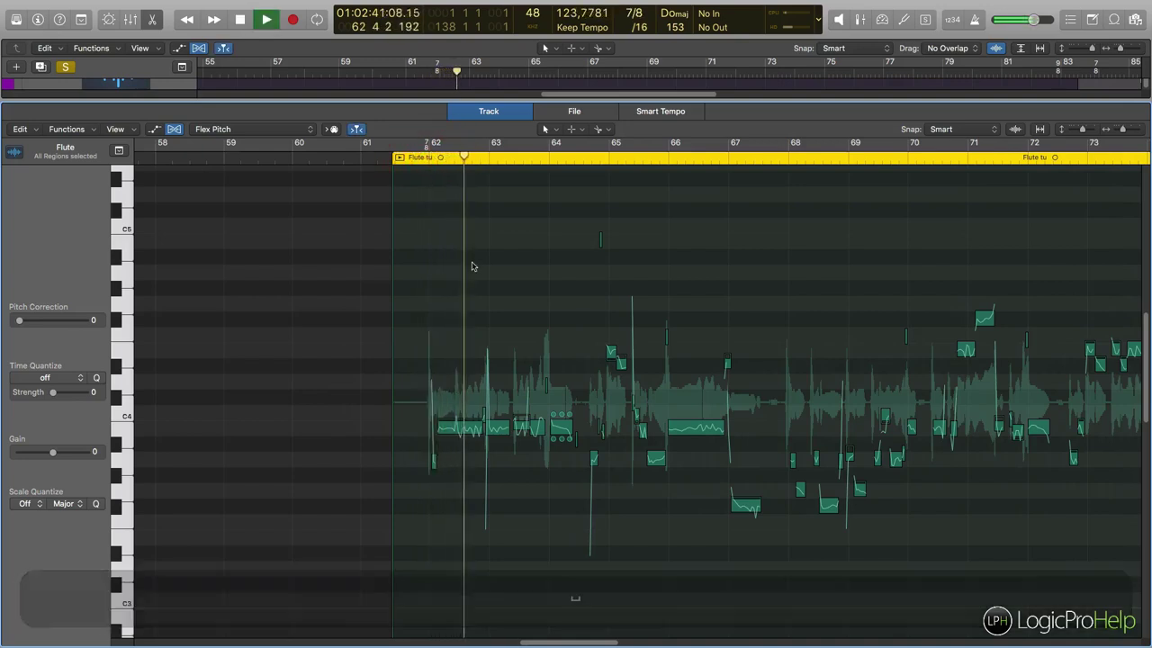
pyautogui.press('space')
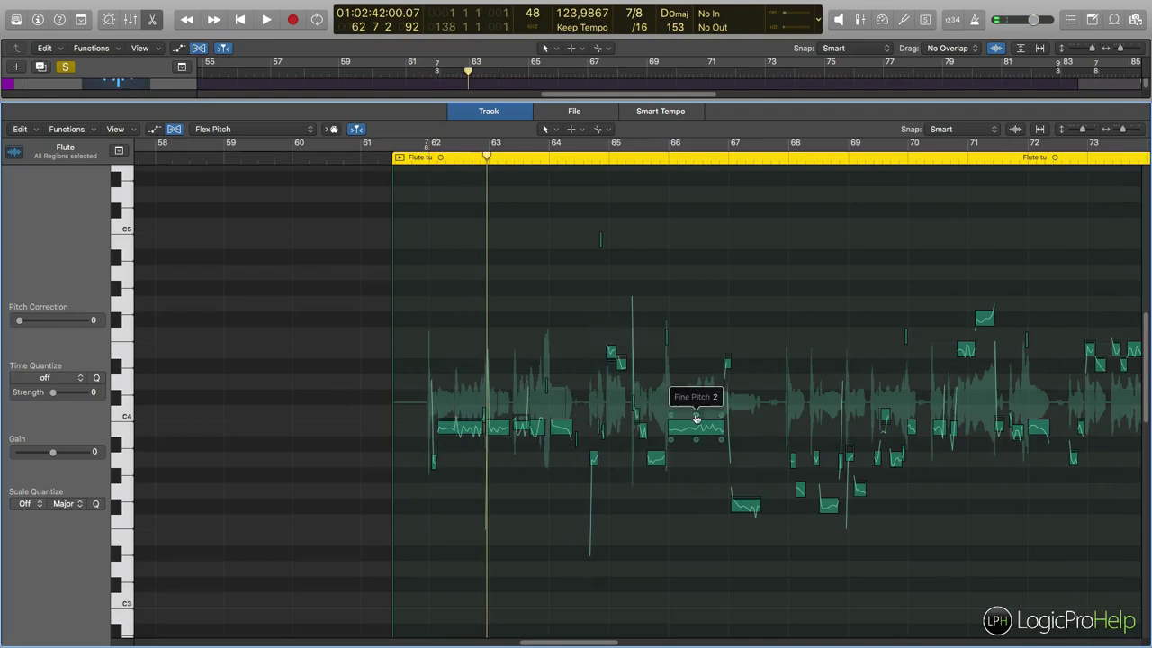
# Step: Select all the Flex Pitch notes across the whole flute region
pyautogui.keyDown('ctrl'); pyautogui.keyDown('alt'); pyautogui.click(747, 442); pyautogui.keyUp('alt'); pyautogui.keyUp('ctrl')
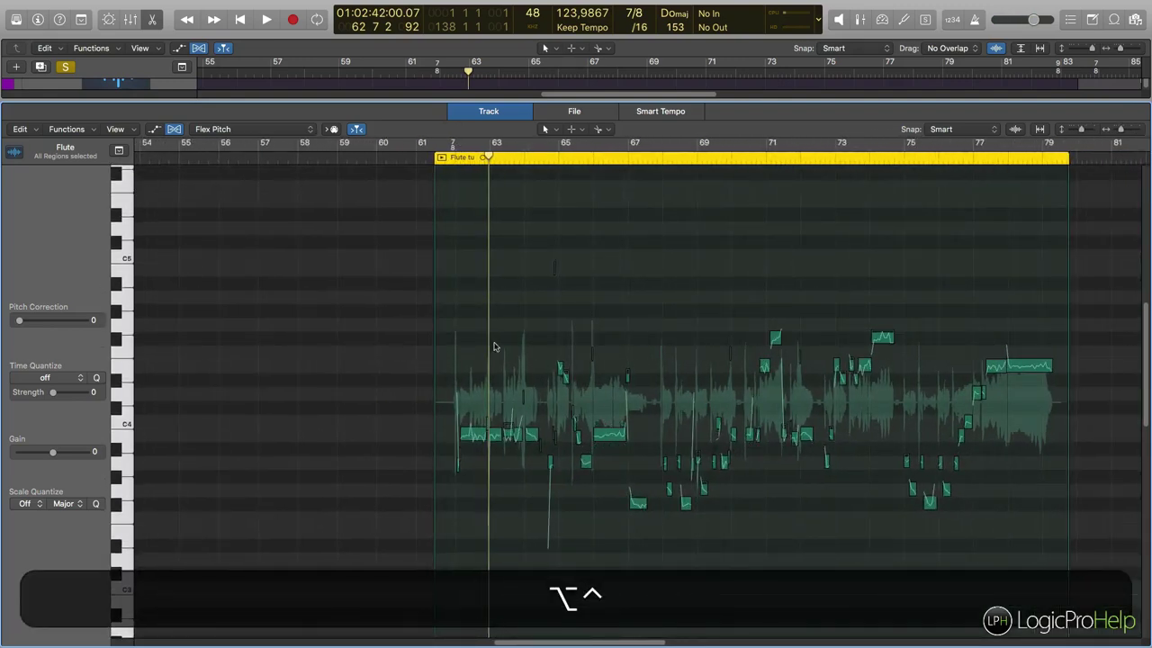
pyautogui.moveTo(444, 284); pyautogui.dragTo(486, 339)
pyautogui.moveTo(452, 262); pyautogui.dragTo(1064, 560)
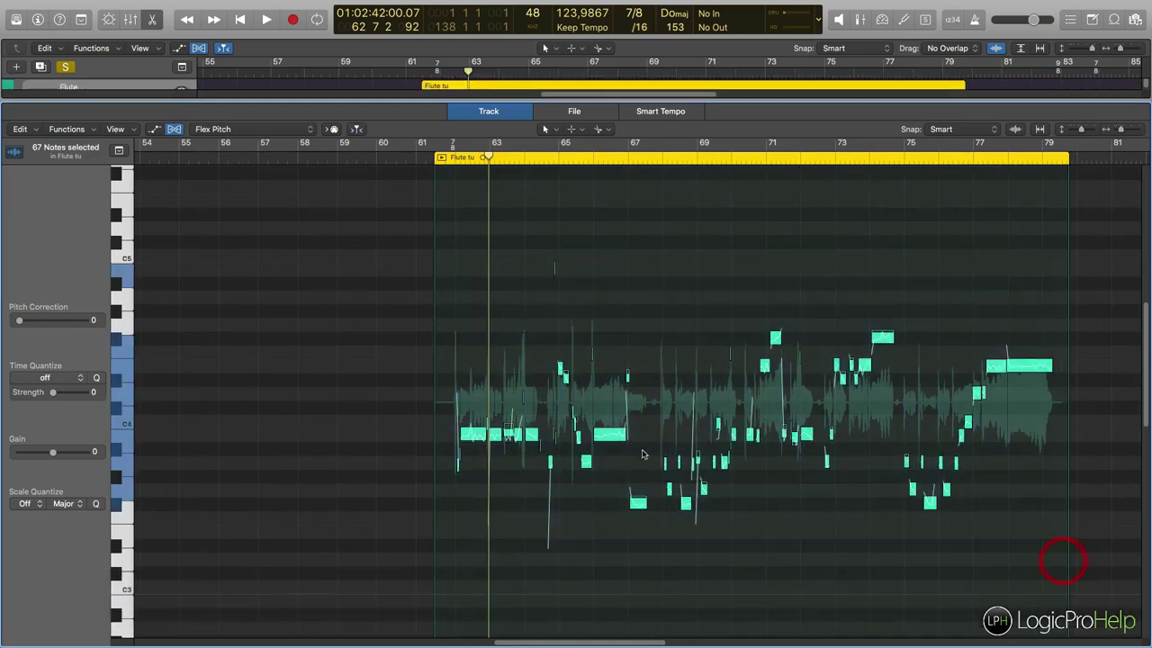
# Step: Create a MIDI track from the region's Flex Pitch data and close the editor
pyautogui.click(85, 131)
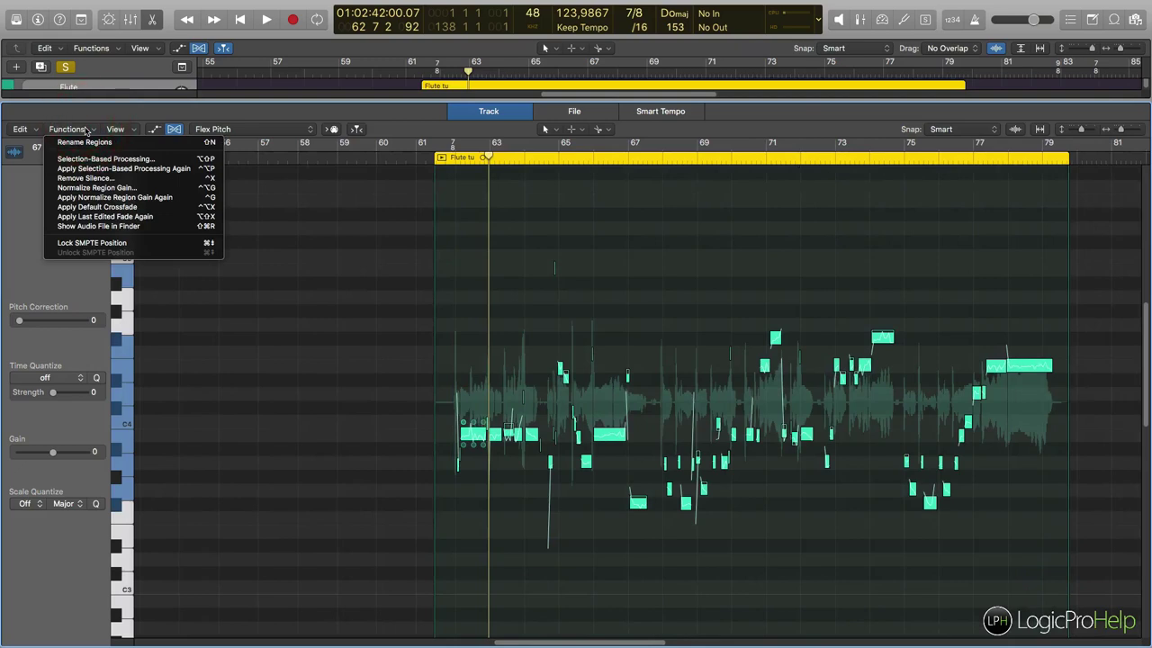
pyautogui.click(20, 128)
pyautogui.click(20, 129)
pyautogui.click(20, 128)
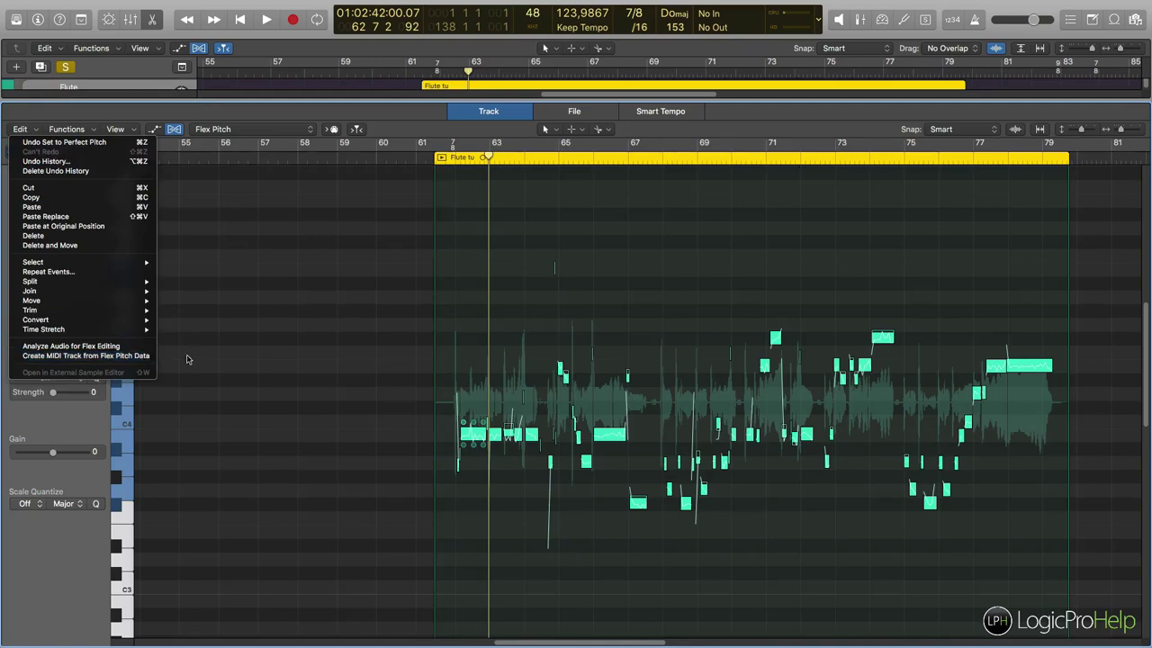
pyautogui.click(81, 356)
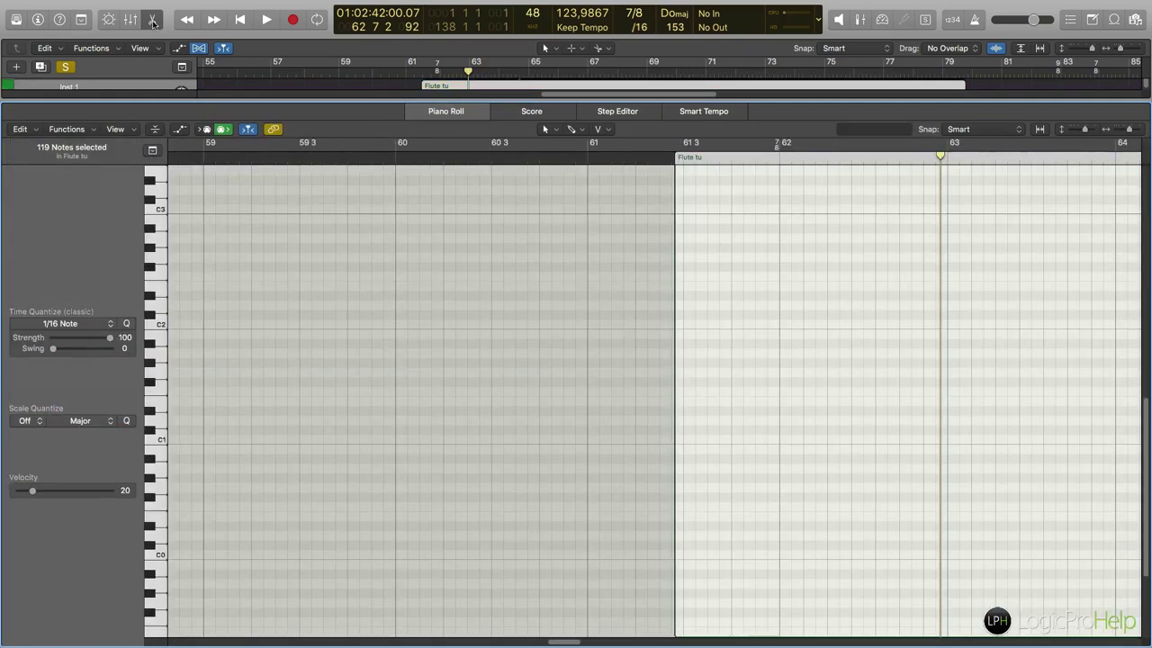
pyautogui.click(153, 22)
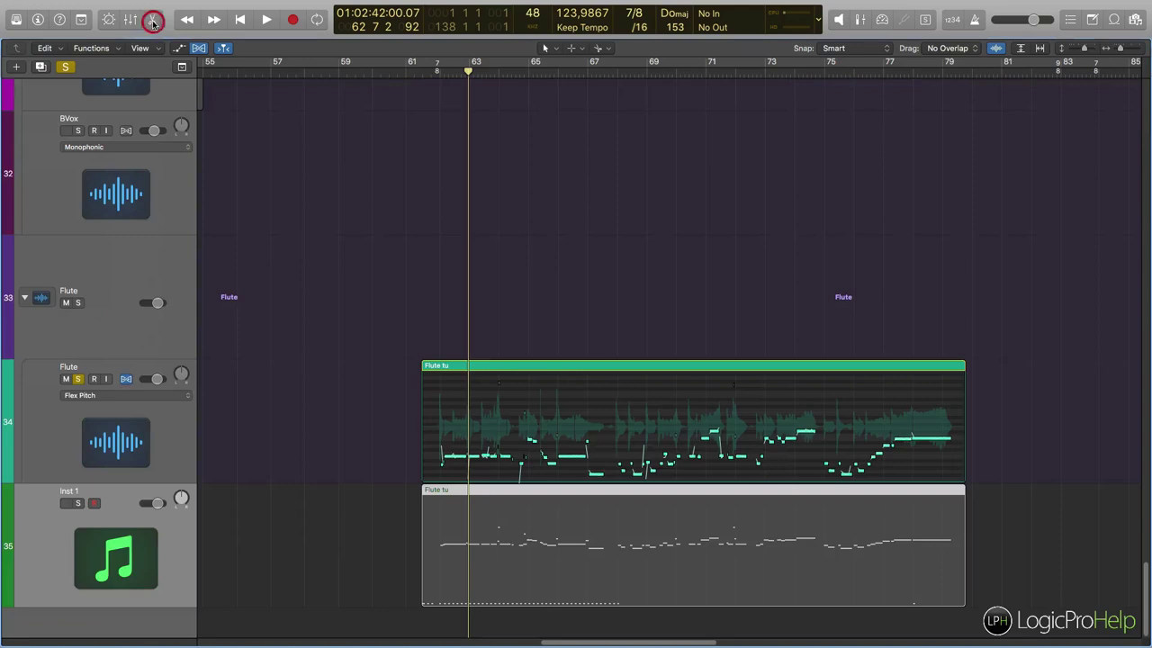
# Step: Switch soloing from the Flute audio track to the new Inst 1 MIDI track
pyautogui.click(128, 523)
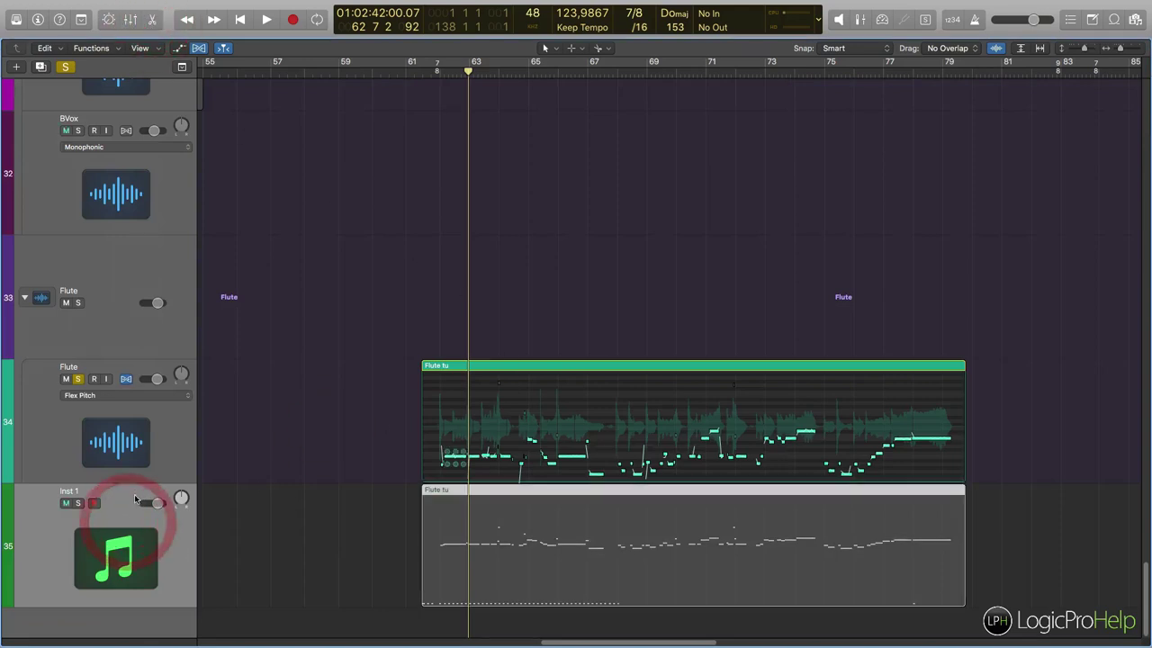
pyautogui.click(349, 527)
pyautogui.click(540, 562)
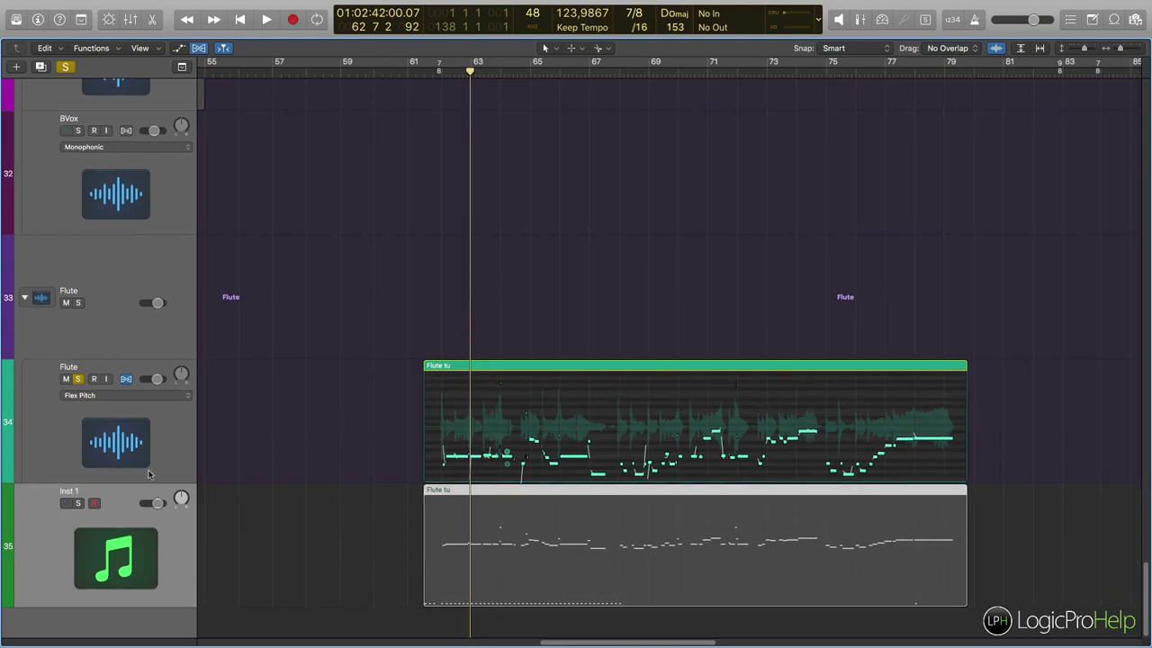
pyautogui.click(79, 379)
pyautogui.click(78, 503)
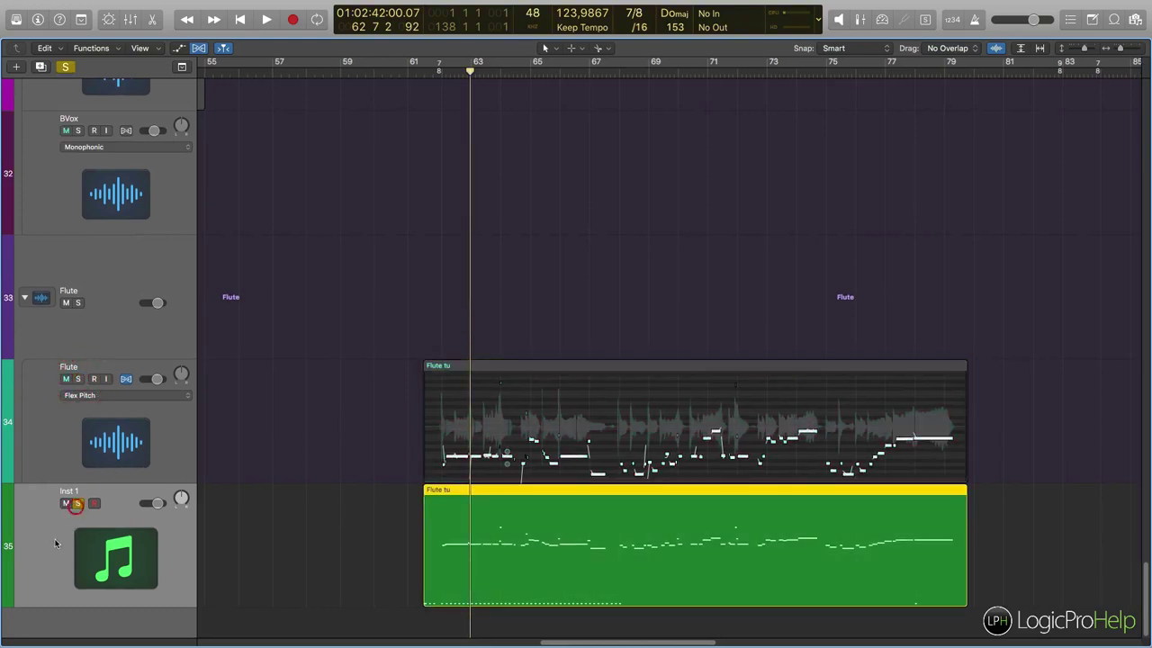
# Step: Open the MIDI flute region in the Piano Roll and delete all the stray C-2 notes
pyautogui.doubleClick(636, 570)
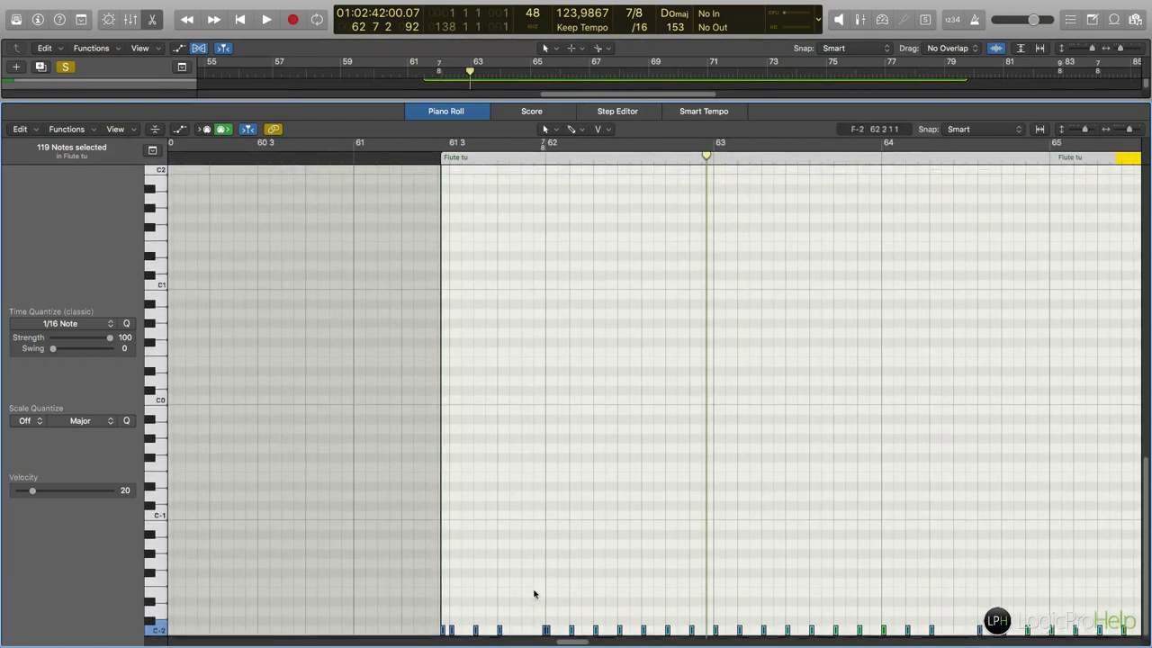
pyautogui.click(468, 612)
pyautogui.click(159, 634)
pyautogui.hscroll(10, 486, 621)
pyautogui.hscroll(-10, 486, 621)
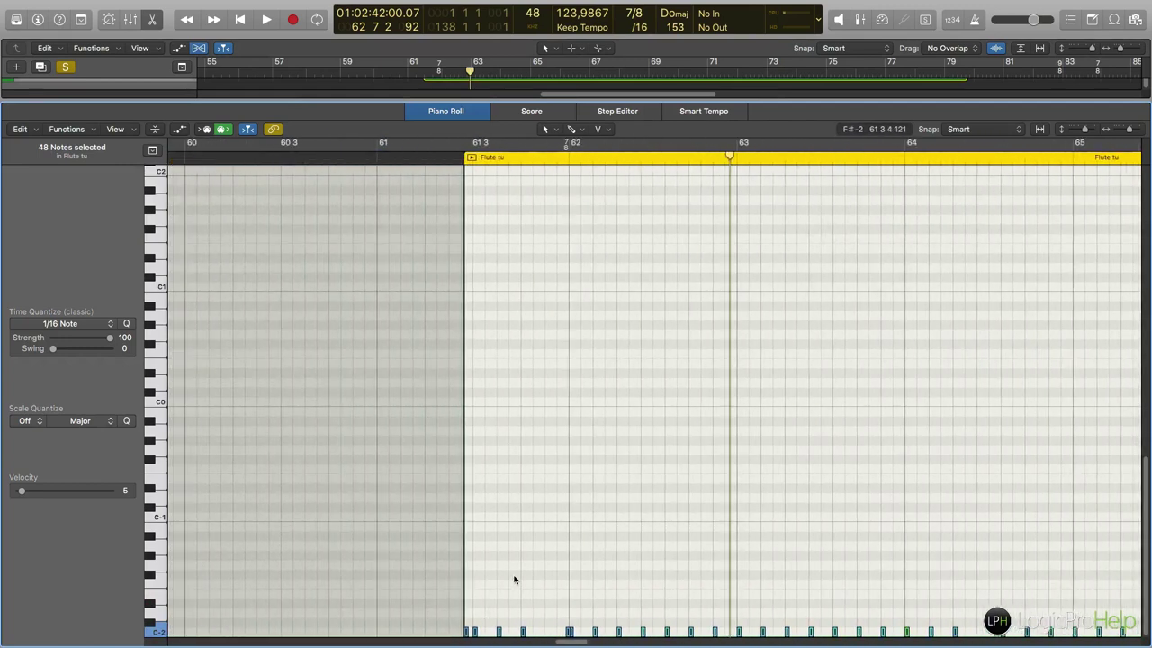
pyautogui.press('BackSpace')
# Step: Examine the remaining melody notes across the whole flute region in the Piano Roll and close the editor
pyautogui.hscroll(2, 517, 569)
pyautogui.scroll(2, 607, 544)
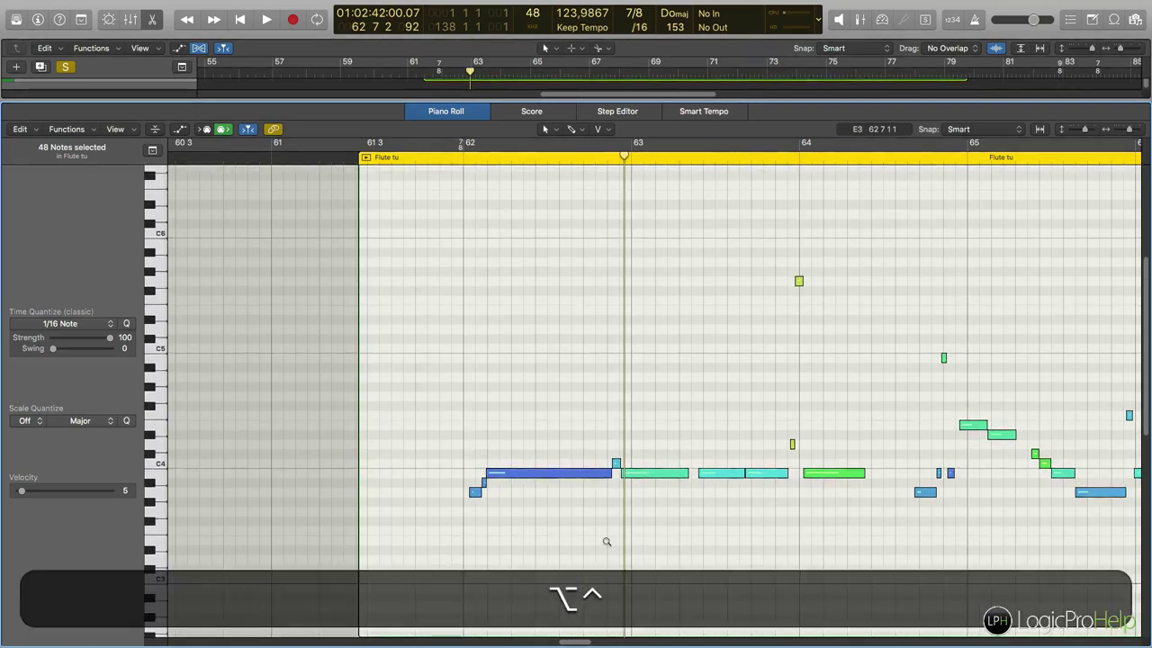
pyautogui.scroll(-5, 606, 544)
pyautogui.hscroll(2, 606, 544)
pyautogui.scroll(-6, 606, 544)
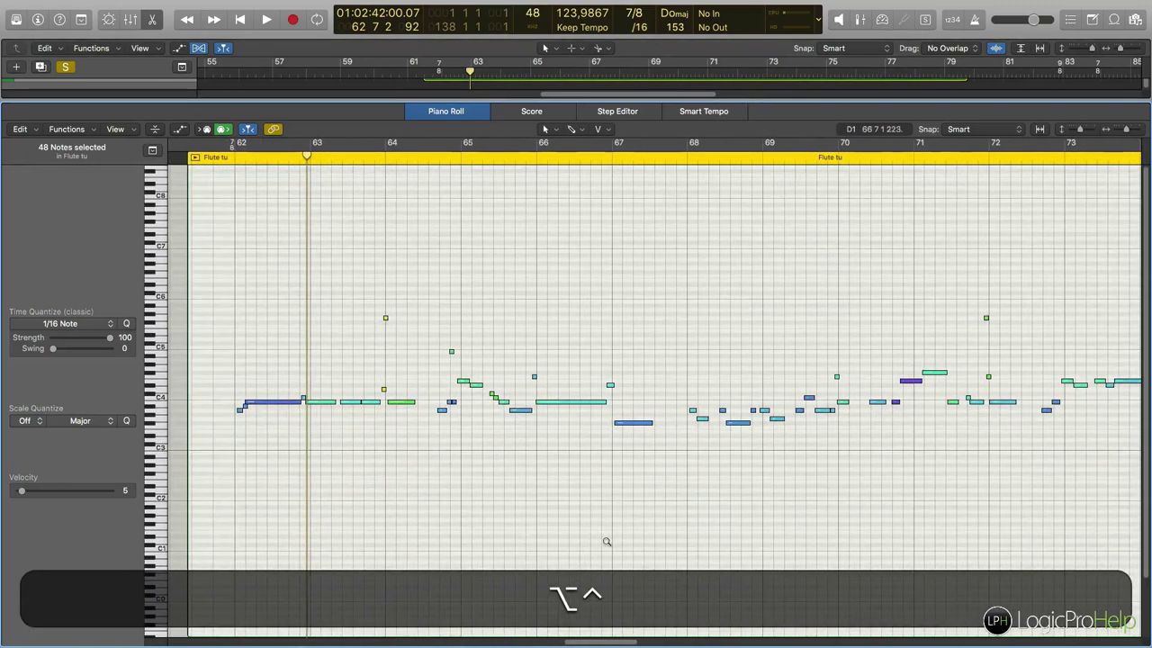
pyautogui.scroll(-3, 701, 513)
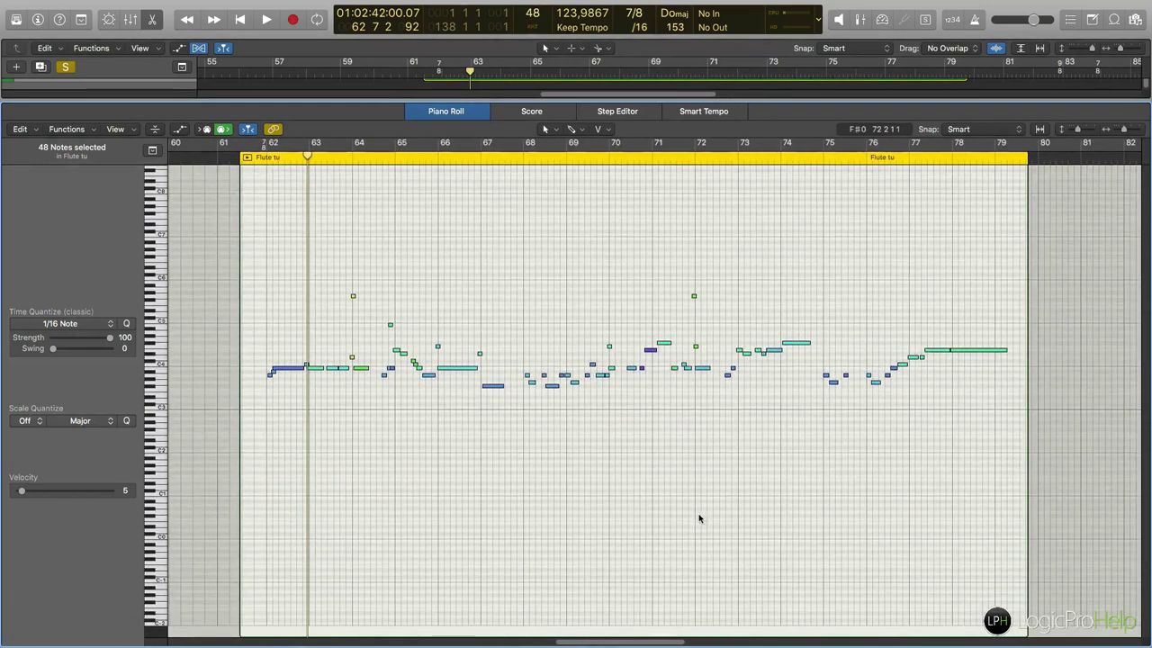
pyautogui.hscroll(-3, 721, 477)
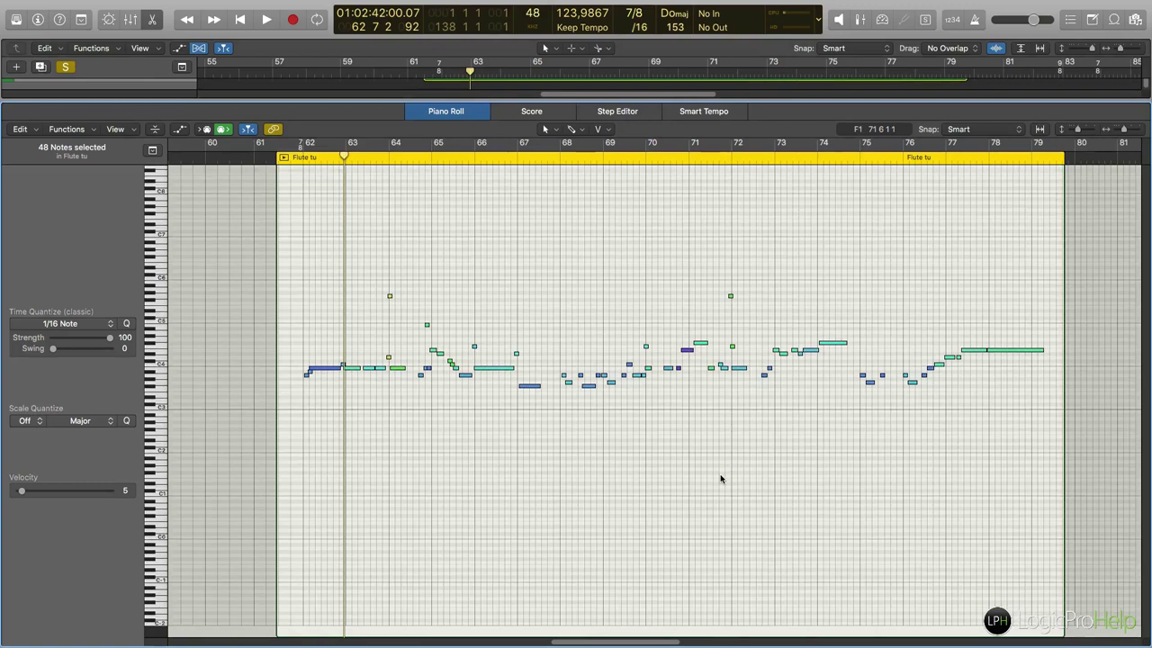
pyautogui.hscroll(-4, 721, 478)
pyautogui.scroll(5, 721, 477)
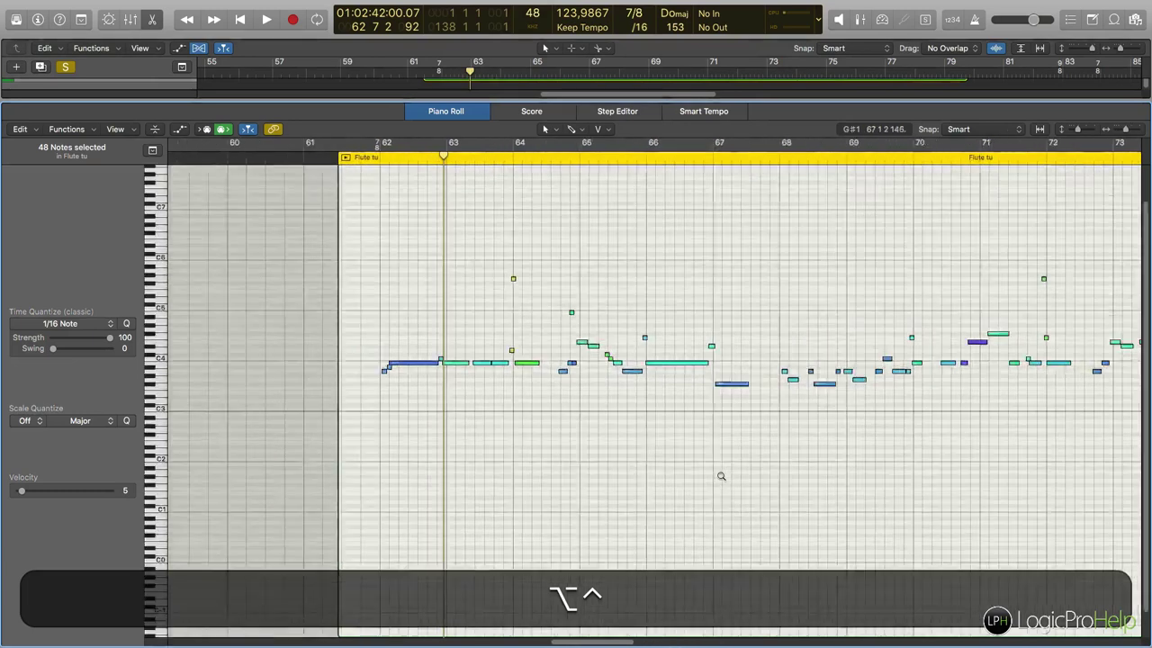
pyautogui.scroll(-1, 721, 477)
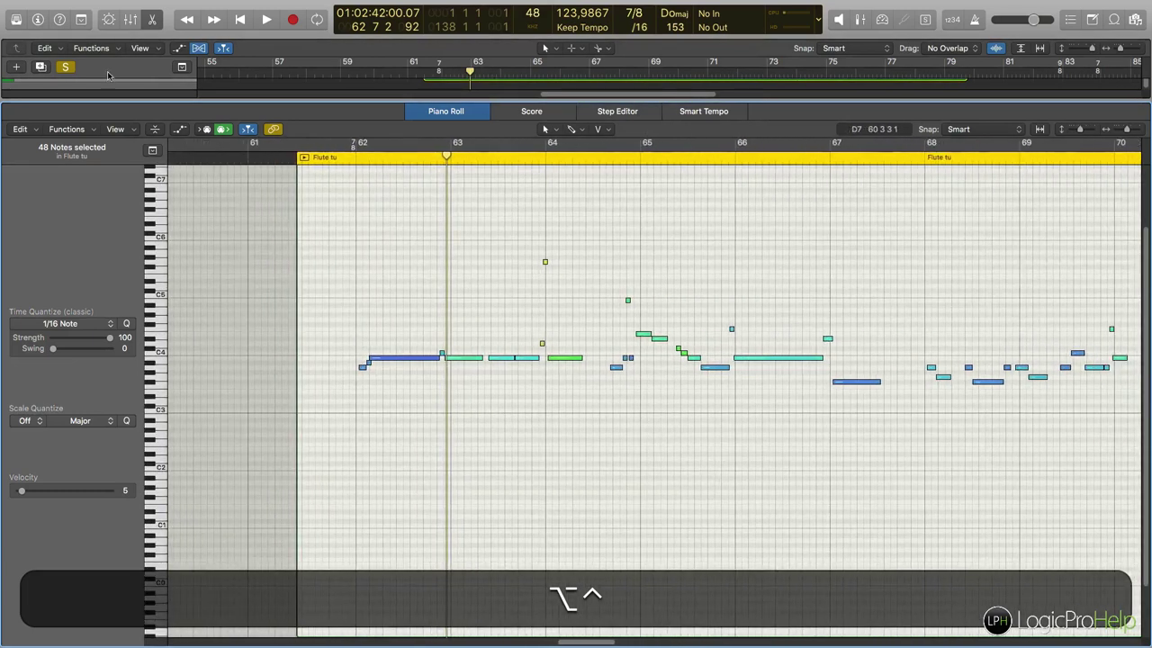
pyautogui.click(152, 19)
# Step: Load the Flute Solo patch from the Orchestral Woodwinds sounds onto the Inst 1 track
pyautogui.click(126, 513)
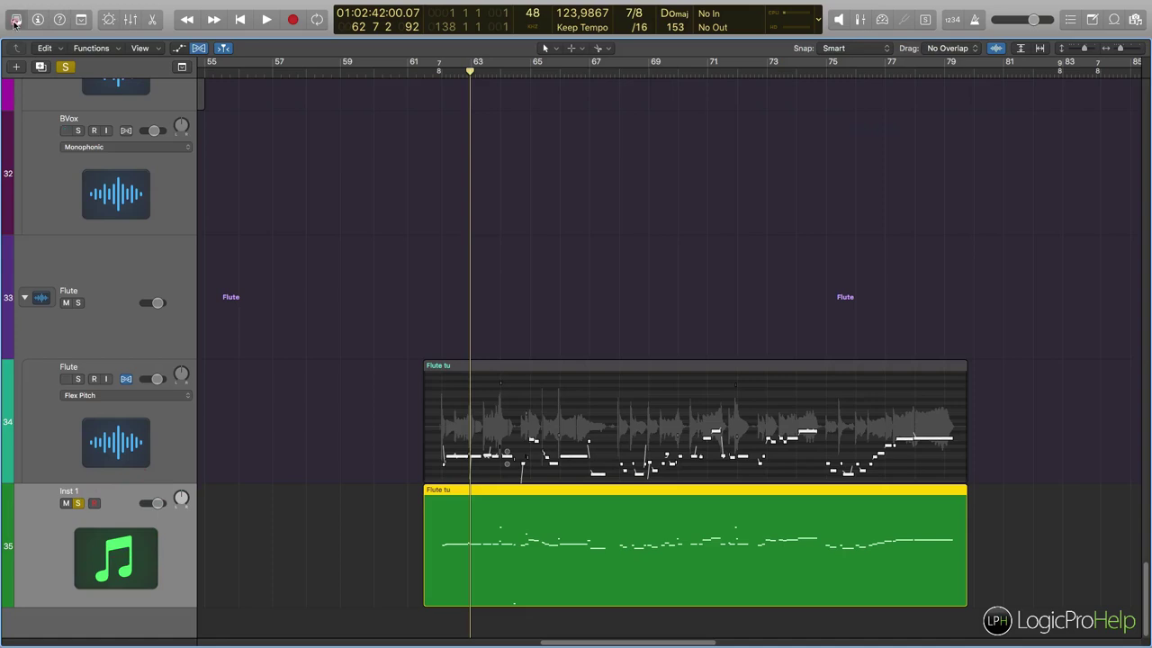
pyautogui.click(15, 19)
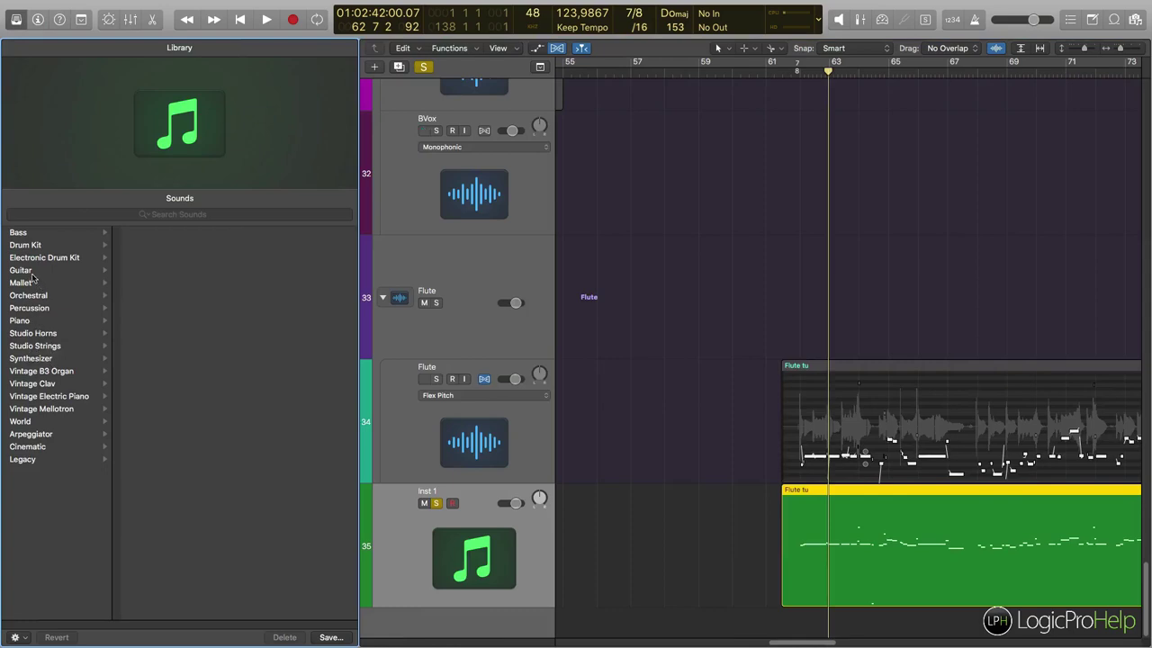
pyautogui.click(25, 434)
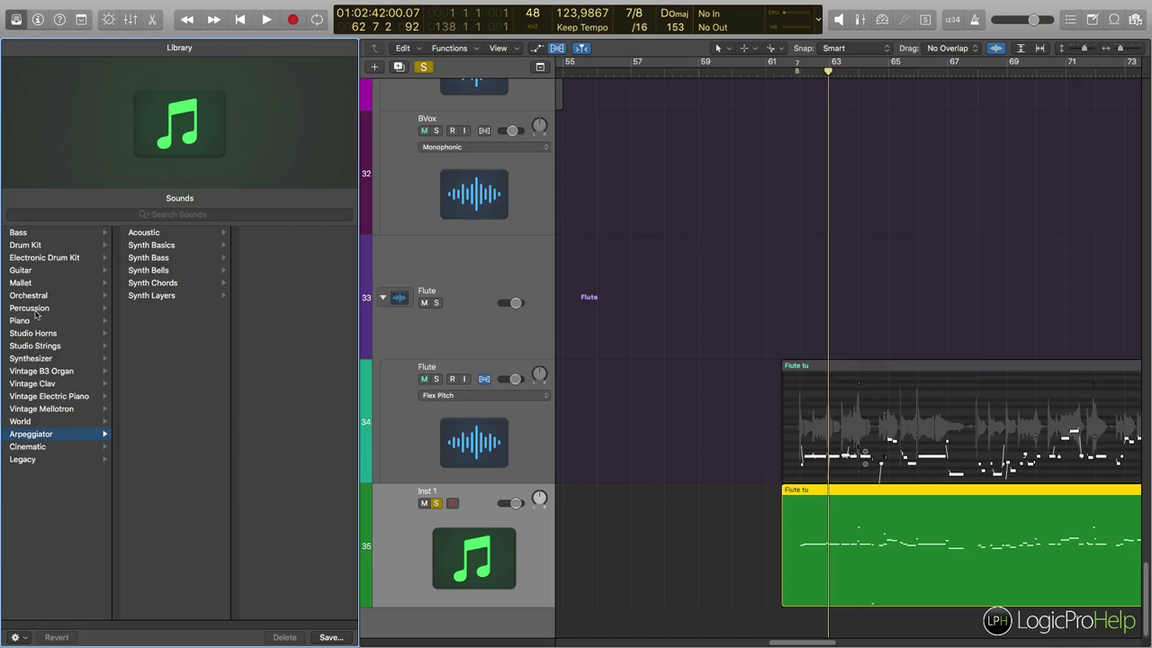
pyautogui.click(148, 320)
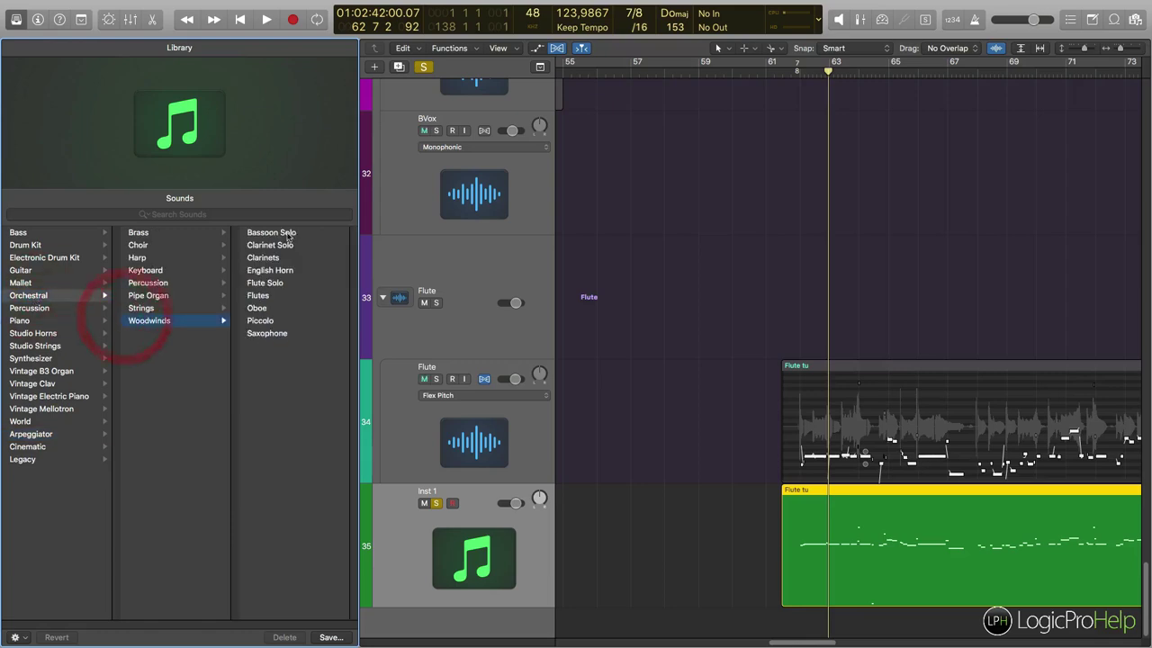
pyautogui.click(261, 284)
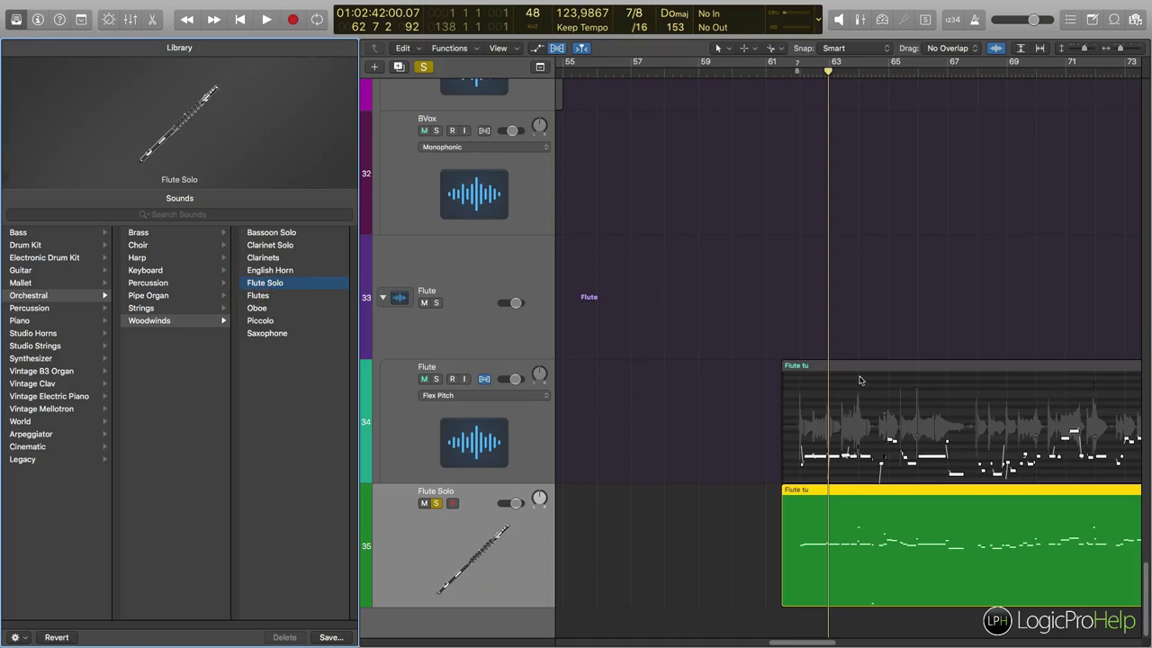
# Step: Play the MIDI flute from bar 62 and raise the Flute Solo track's volume slightly
pyautogui.click(804, 72)
pyautogui.press('space')
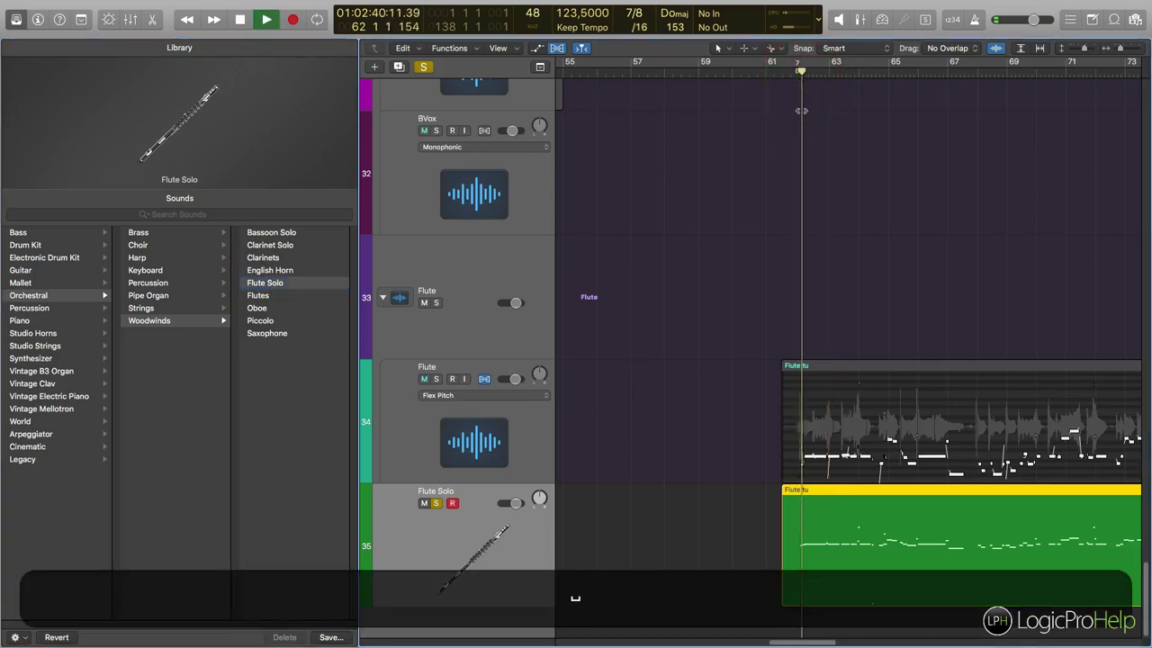
pyautogui.moveTo(519, 505); pyautogui.dragTo(528, 500)
pyautogui.hscroll(3, 567, 455)
pyautogui.hscroll(2, 567, 455)
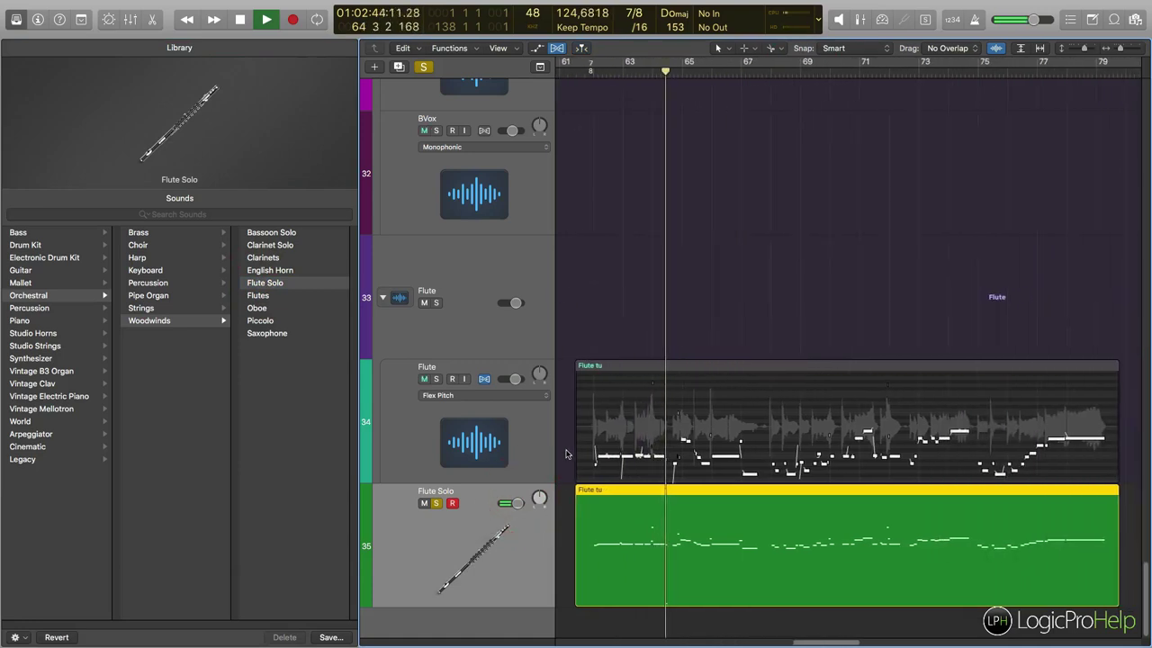
pyautogui.hscroll(2, 567, 454)
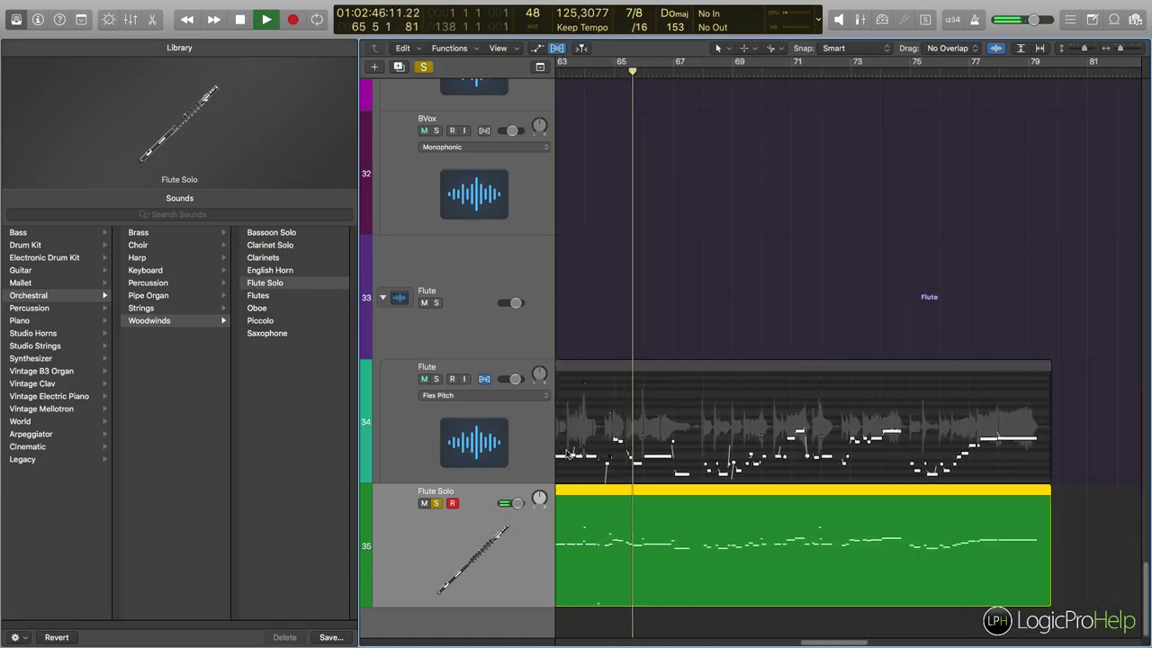
pyautogui.hscroll(-2, 567, 455)
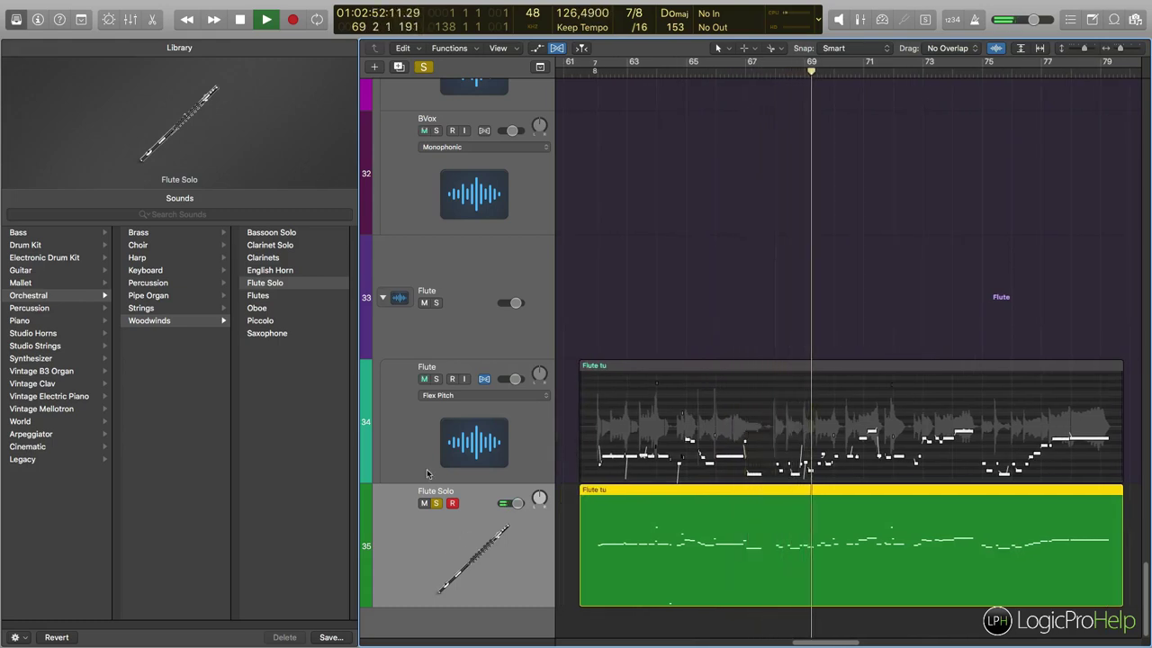
# Step: Solo the Flute audio track alongside the MIDI flute, lower its volume, and stop playback near the region's end
pyautogui.click(437, 379)
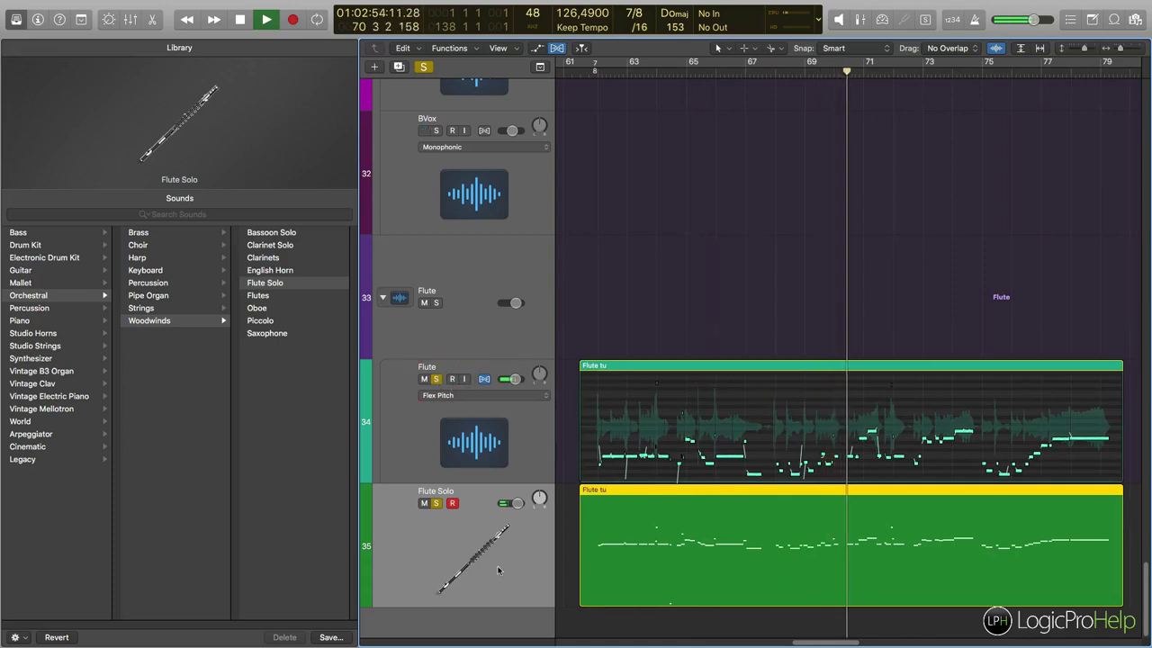
pyautogui.click(524, 503)
pyautogui.moveTo(513, 379); pyautogui.dragTo(475, 388)
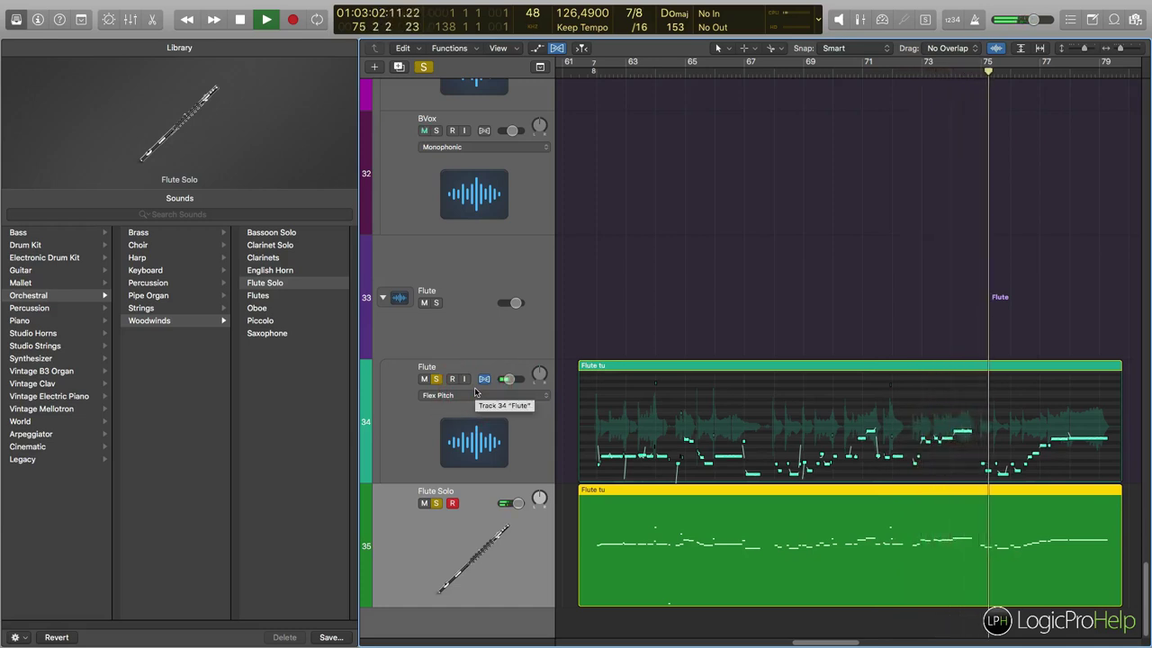
pyautogui.moveTo(665, 456)
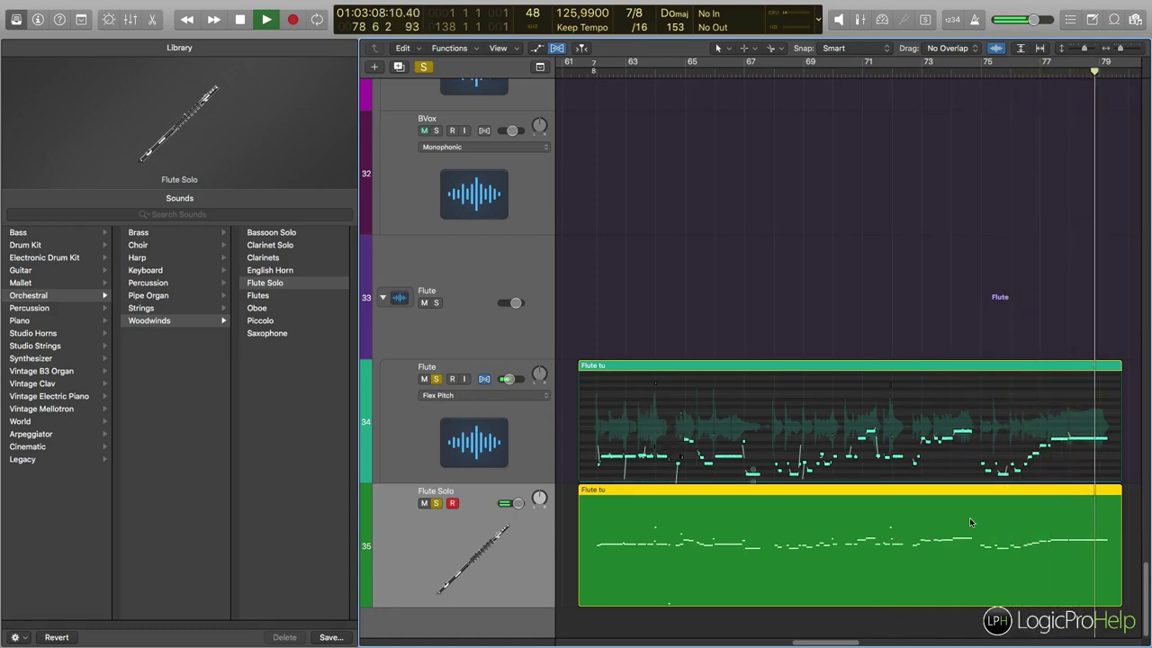
pyautogui.press('space')
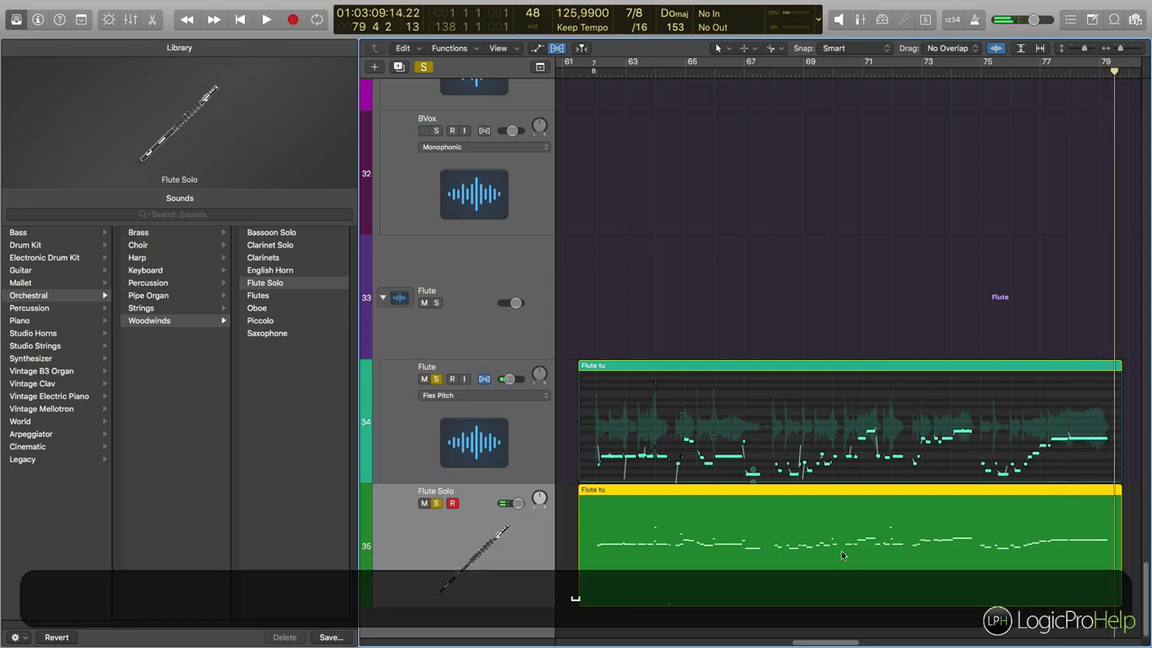
pyautogui.click(746, 309)
pyautogui.click(652, 525)
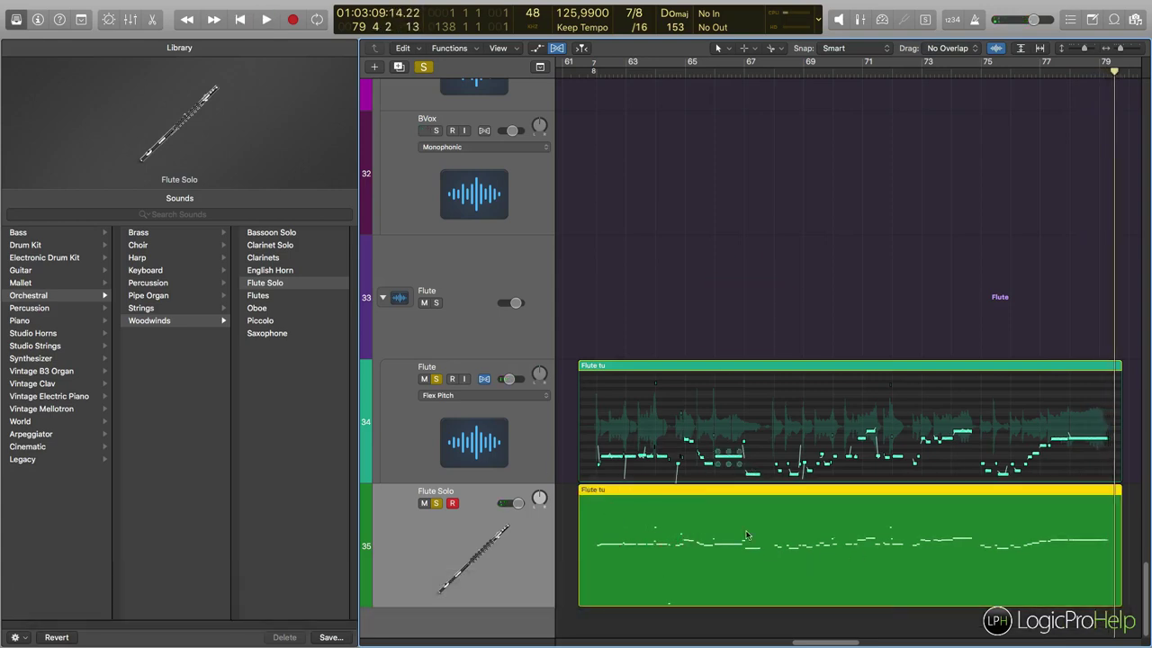
pyautogui.hscroll(5, 812, 541)
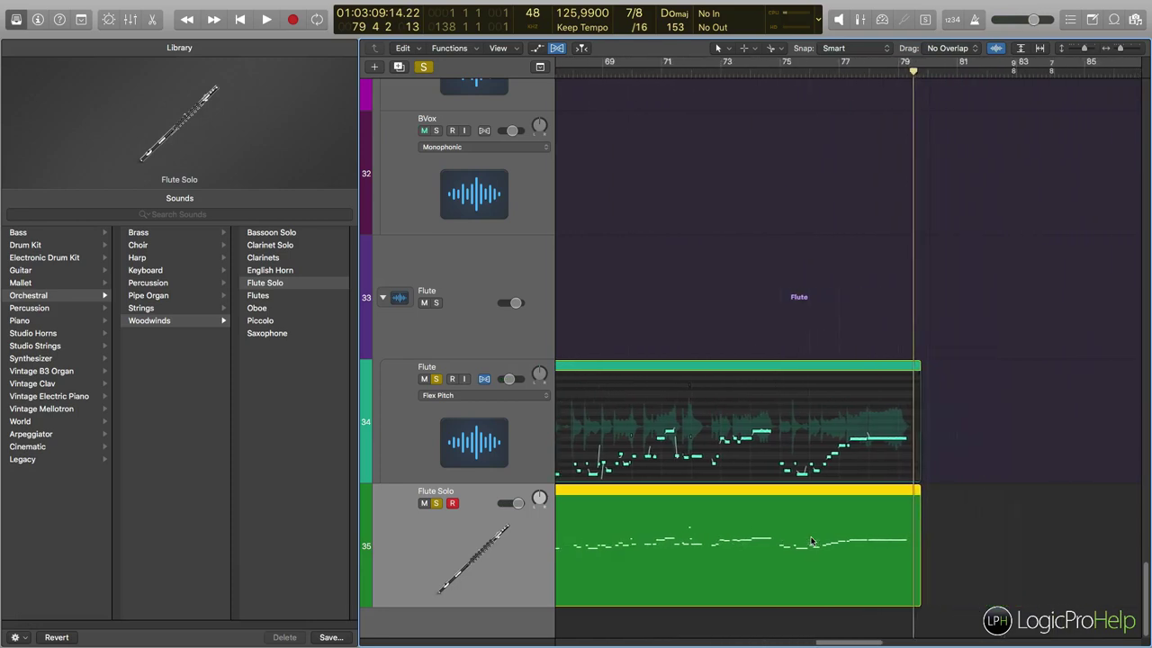
pyautogui.hscroll(-5, 811, 541)
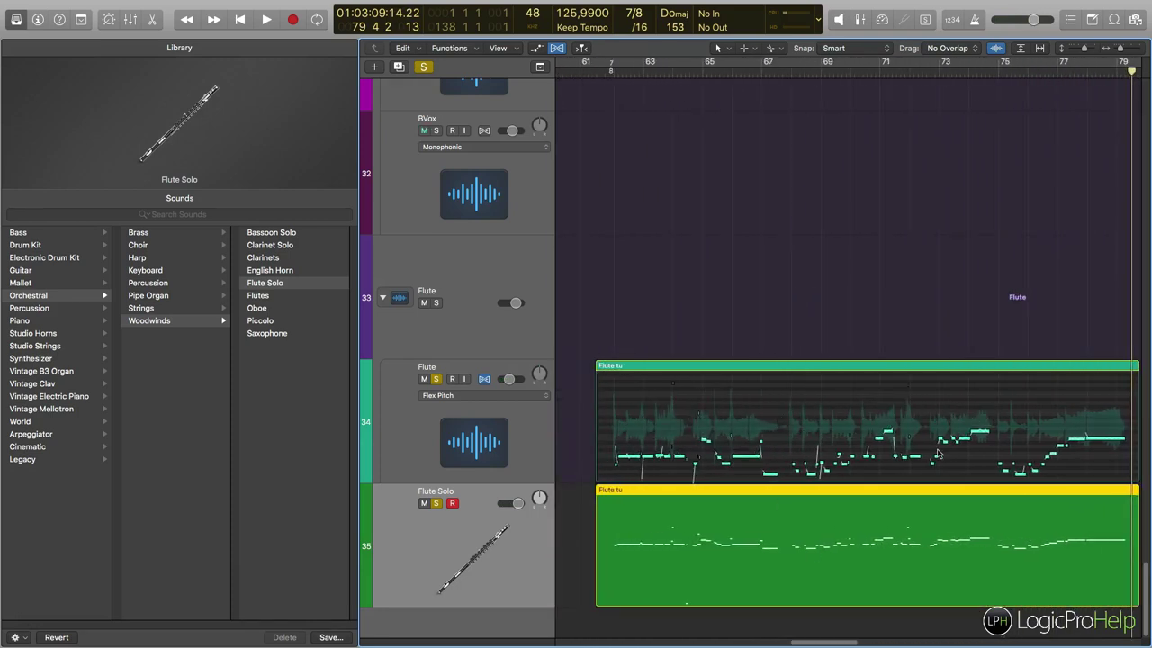
pyautogui.click(910, 563)
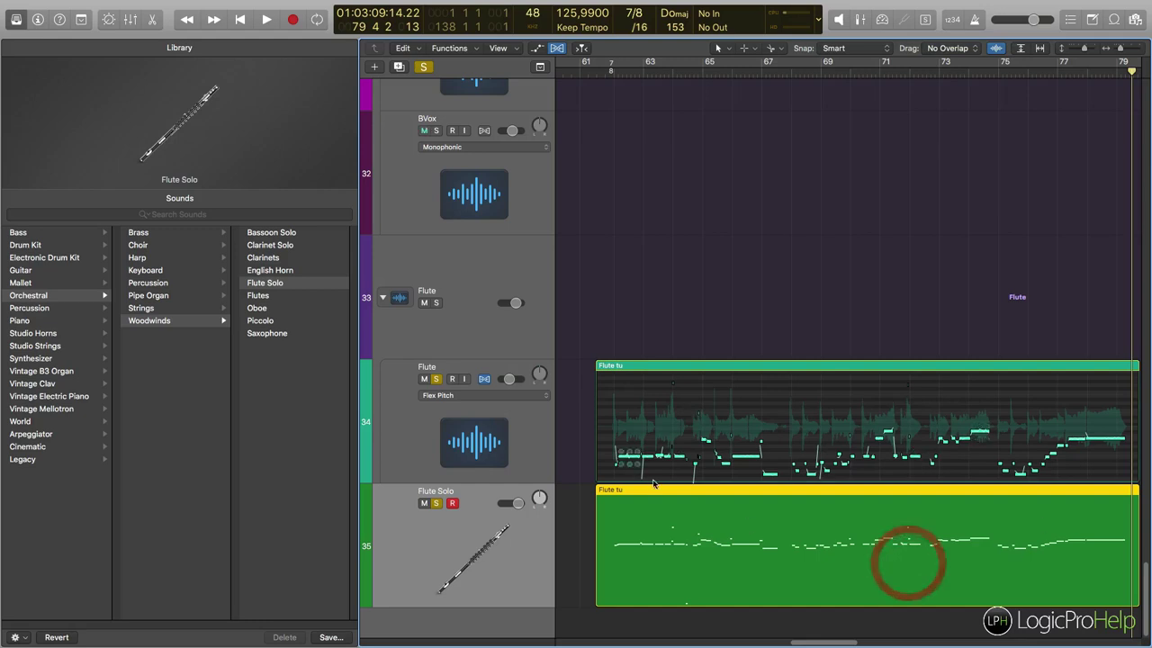
pyautogui.click(571, 457)
pyautogui.scroll(1, 576, 405)
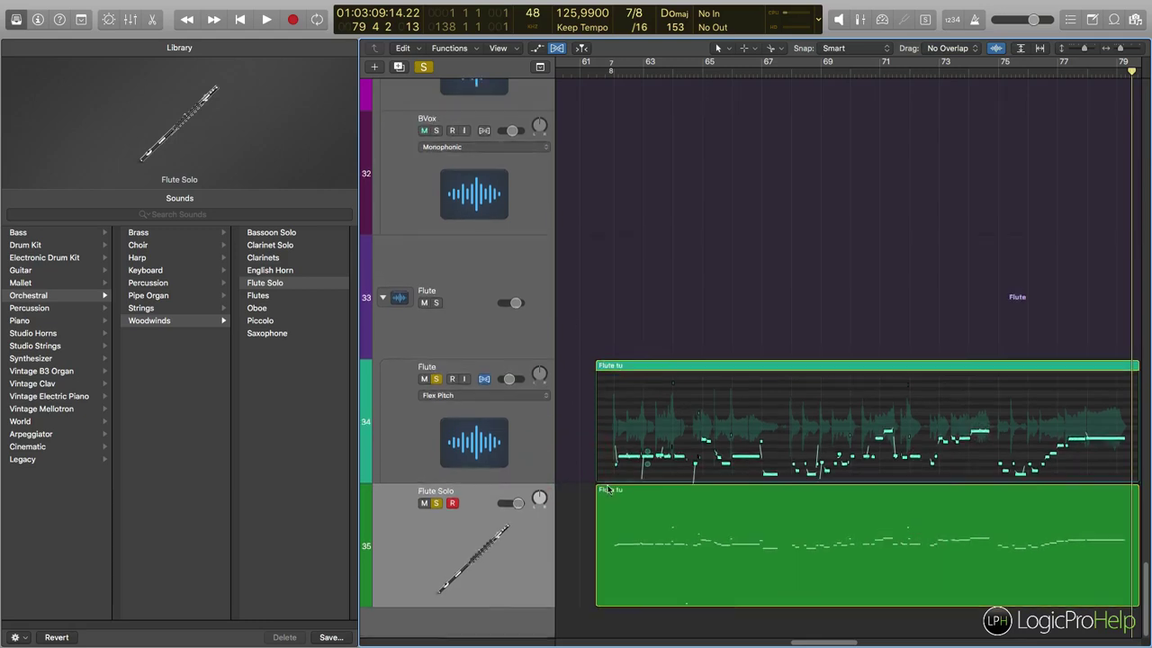
pyautogui.click(673, 524)
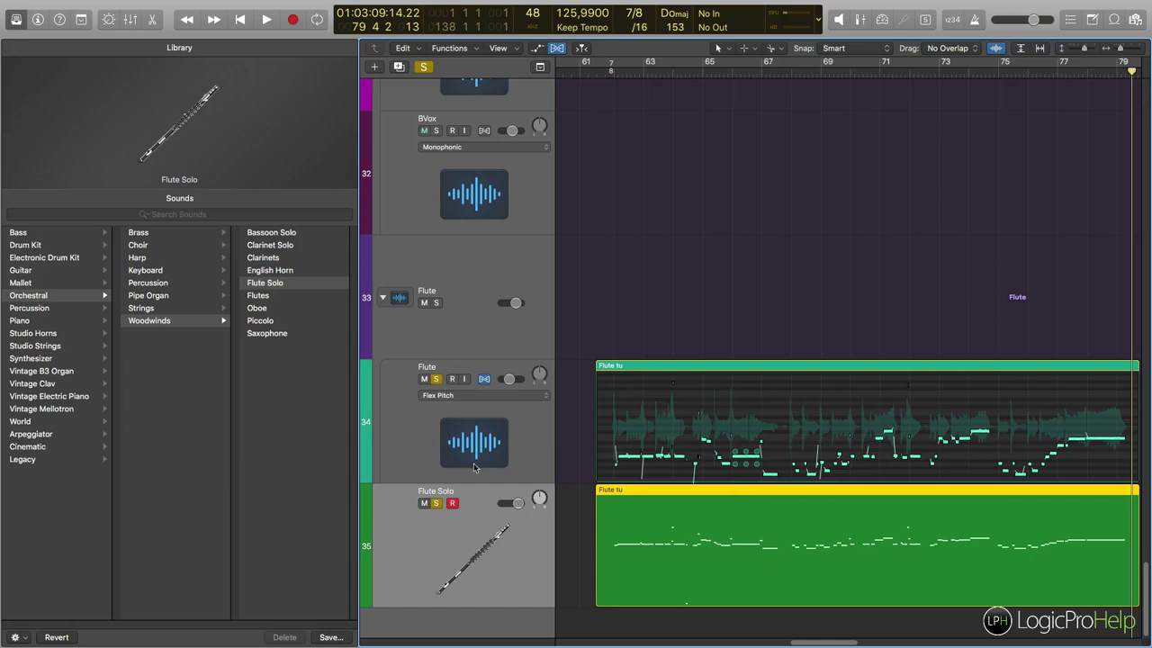
pyautogui.hscroll(-5, 579, 552)
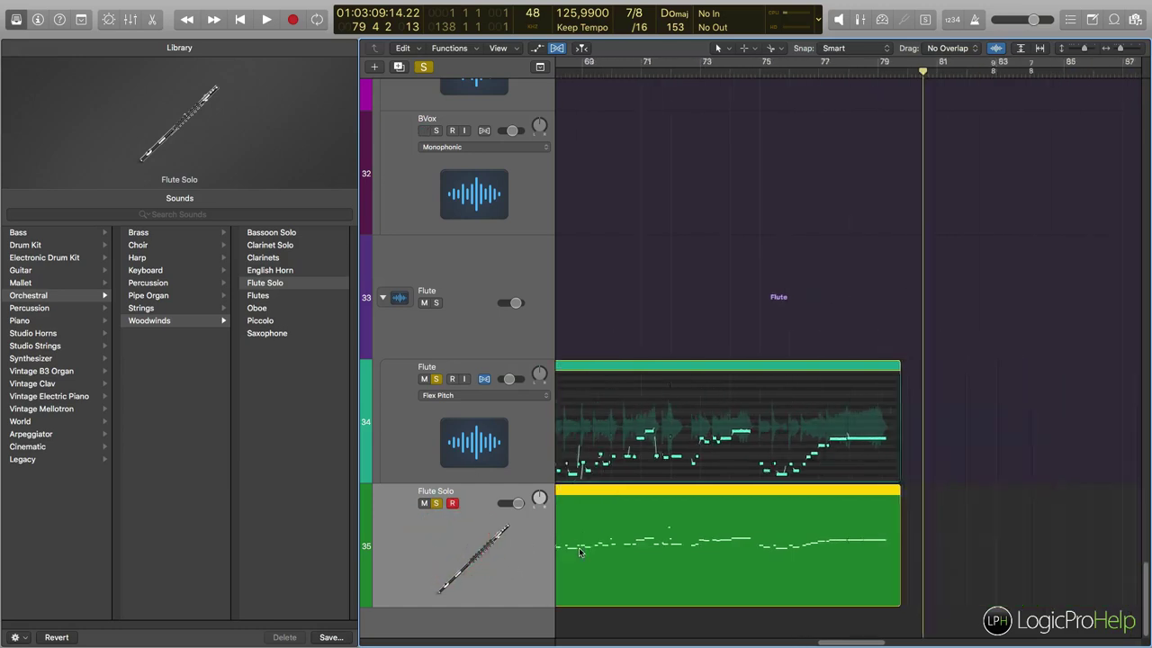
pyautogui.moveTo(641, 534); pyautogui.dragTo(846, 545)
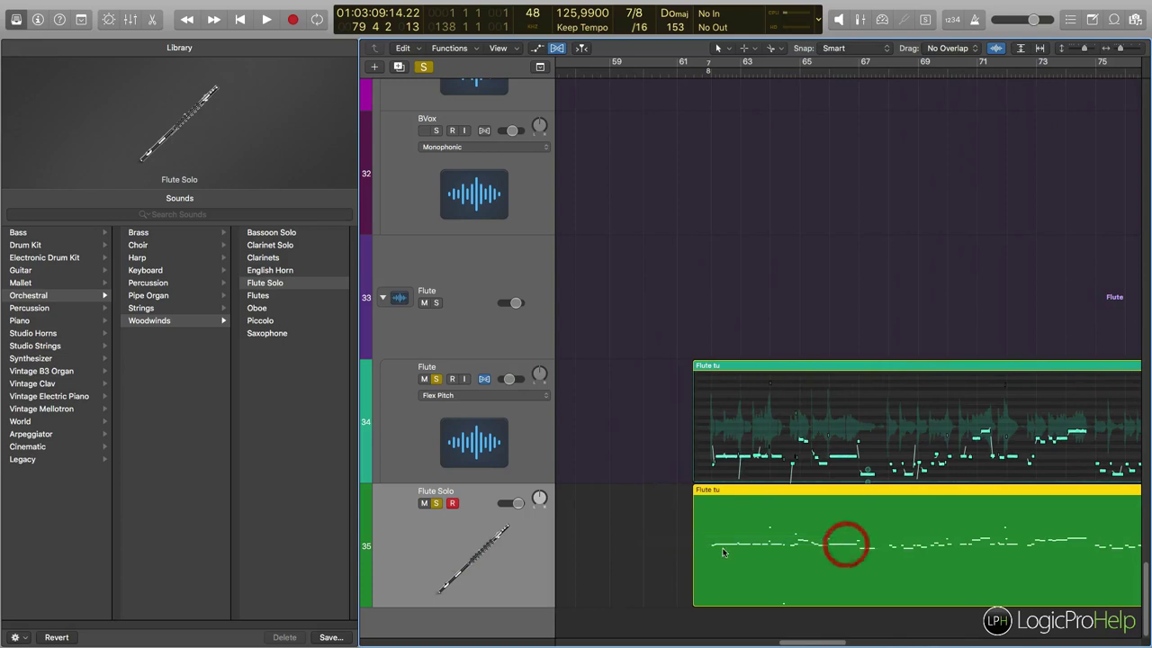
pyautogui.moveTo(634, 364); pyautogui.dragTo(649, 398)
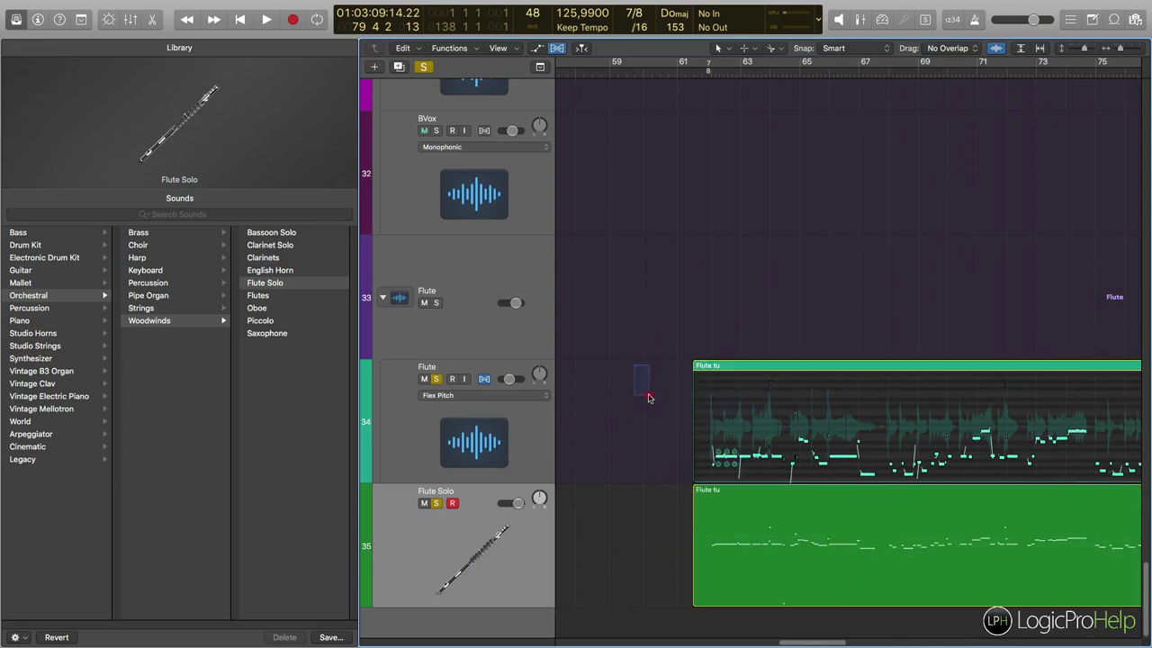
# Step: Mute the Flute audio track and make the Flute Solo track the selected one
pyautogui.click(412, 438)
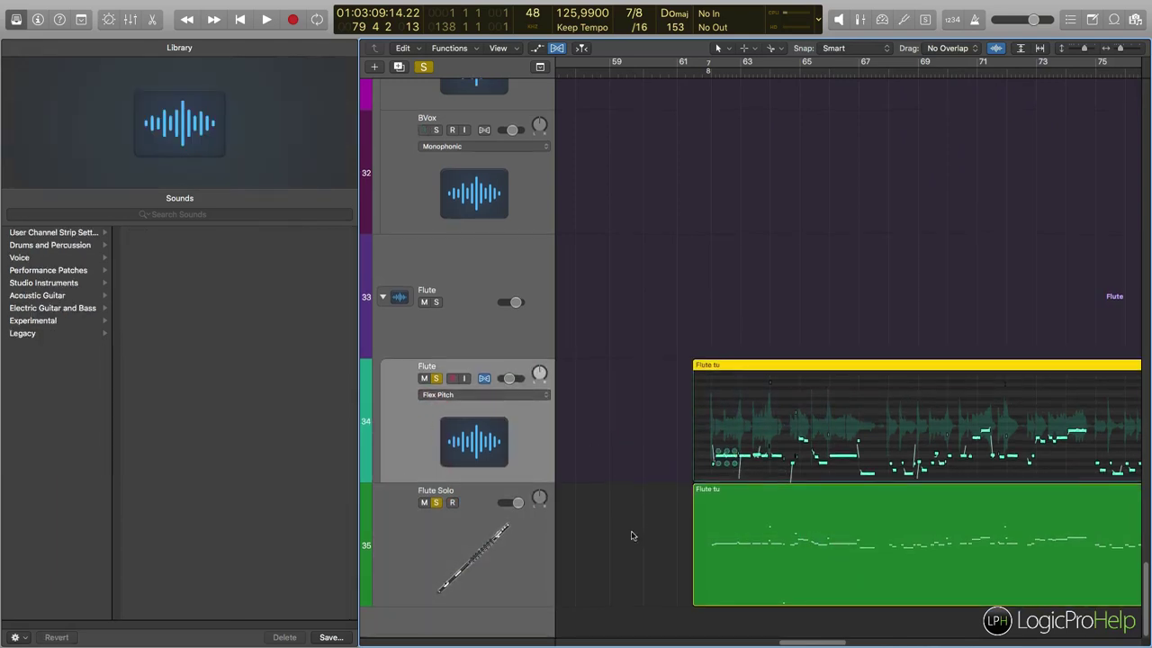
pyautogui.click(489, 540)
pyautogui.click(424, 378)
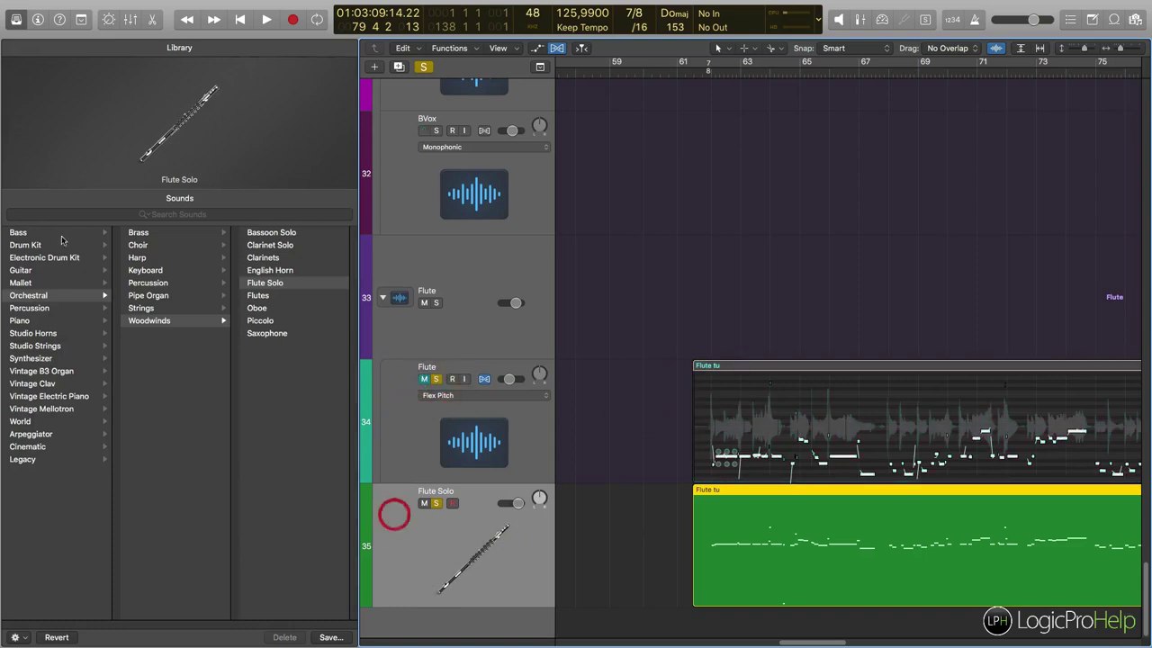
# Step: Load the Alien Lead patch from the Synthesizer Lead sounds onto the Flute Solo track and lower its volume slightly during playback
pyautogui.click(27, 359)
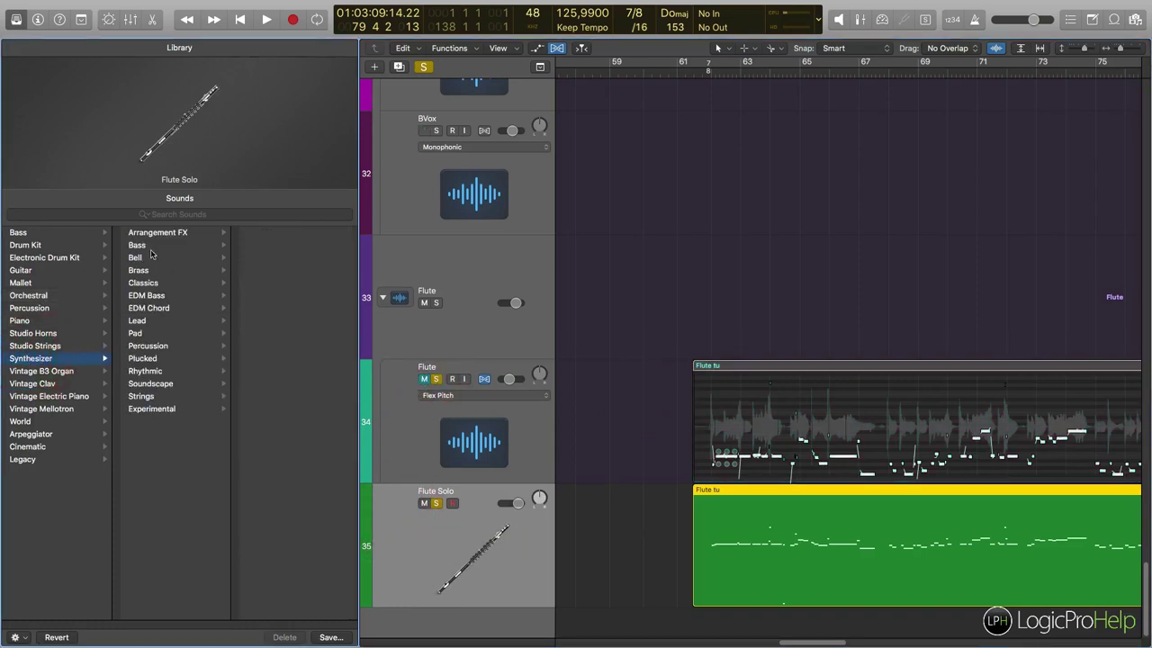
pyautogui.click(137, 322)
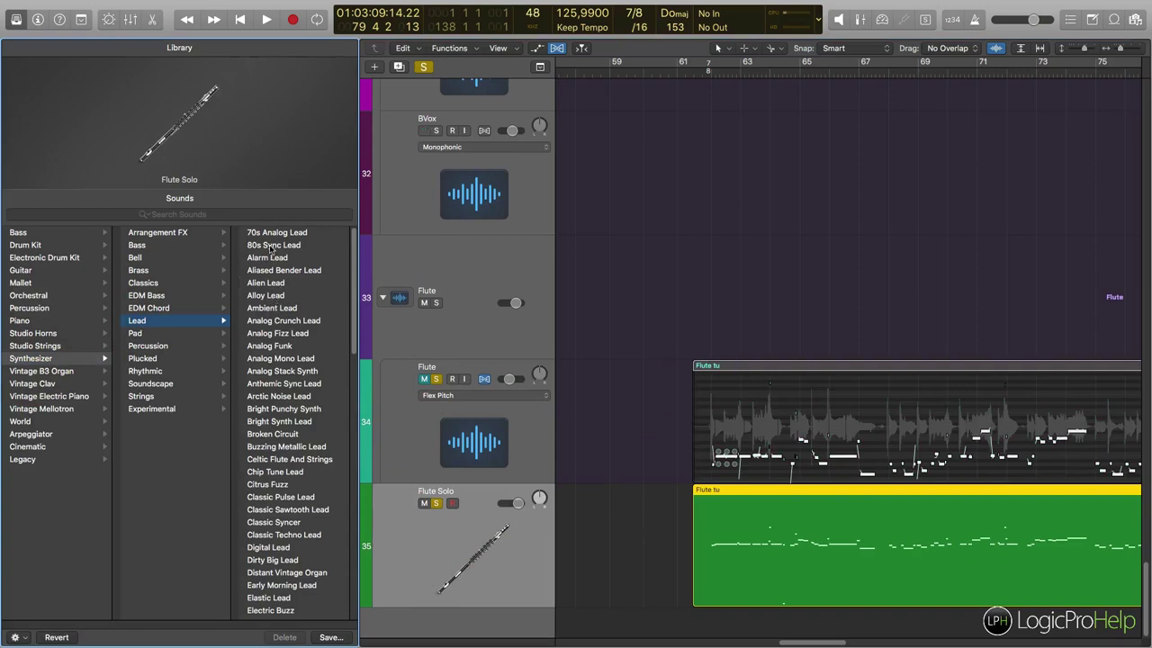
pyautogui.click(267, 285)
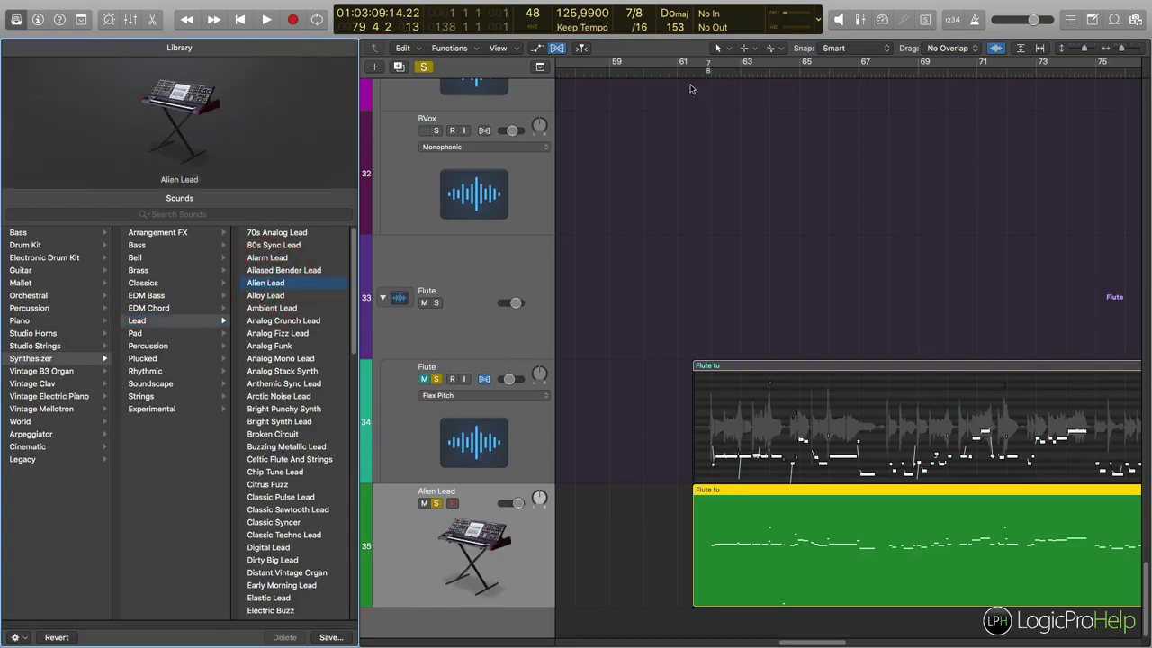
pyautogui.press('space')
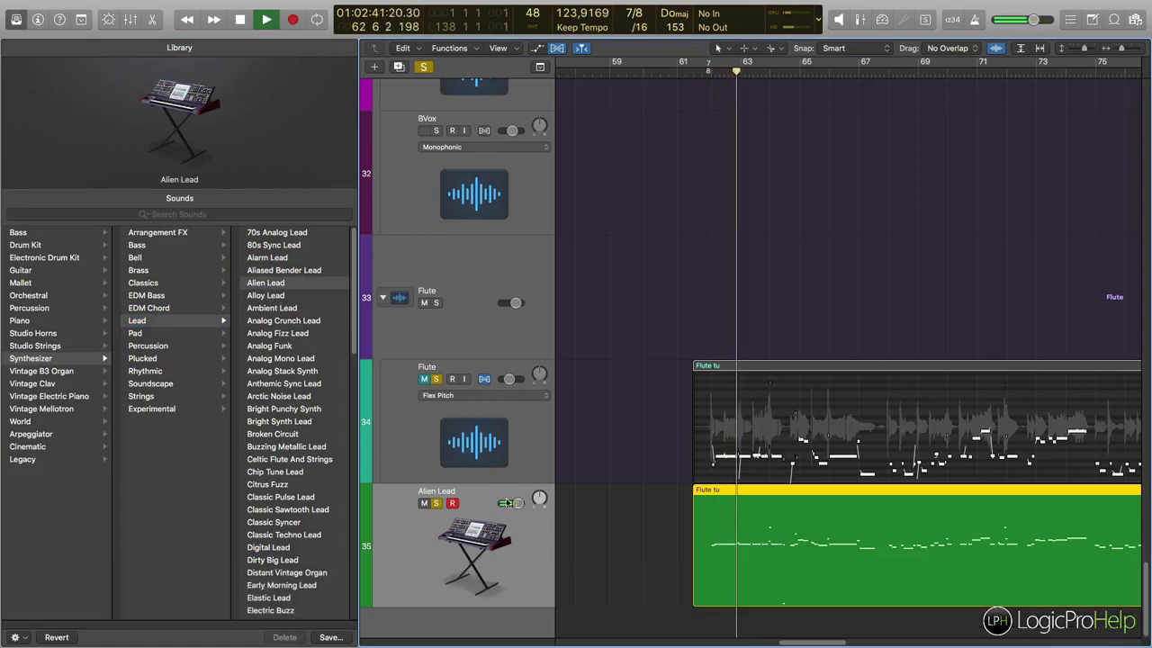
pyautogui.moveTo(505, 501); pyautogui.dragTo(493, 502)
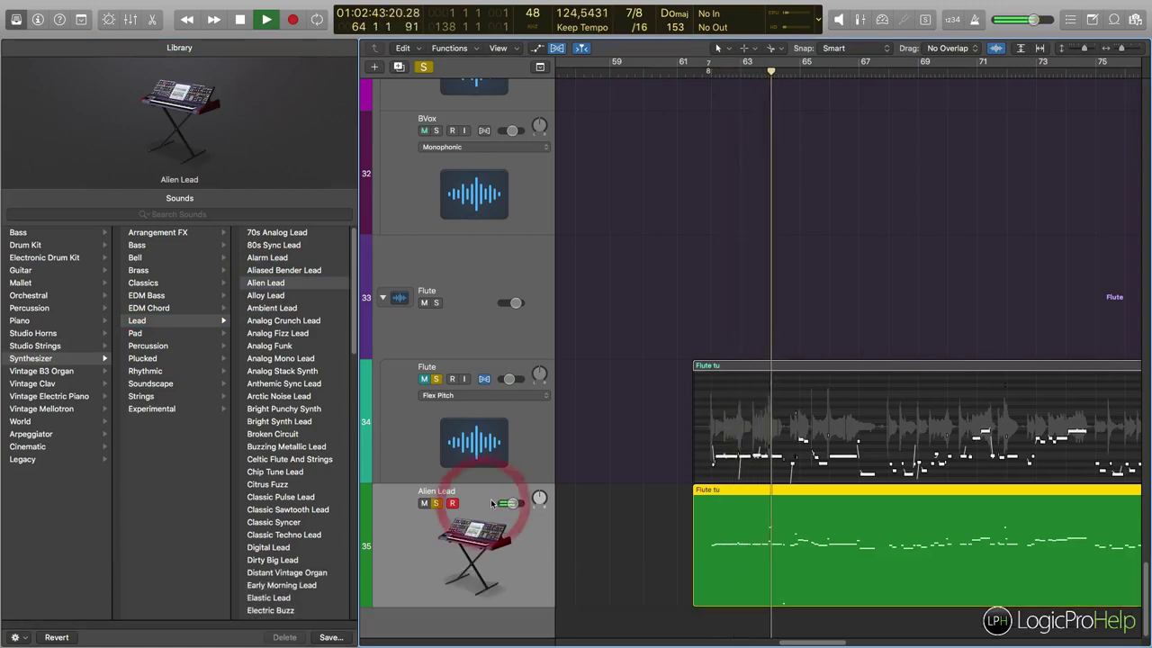
# Step: Switch the MIDI track to the Analog Funk lead patch during playback, and stop playback around bar 70
pyautogui.click(269, 346)
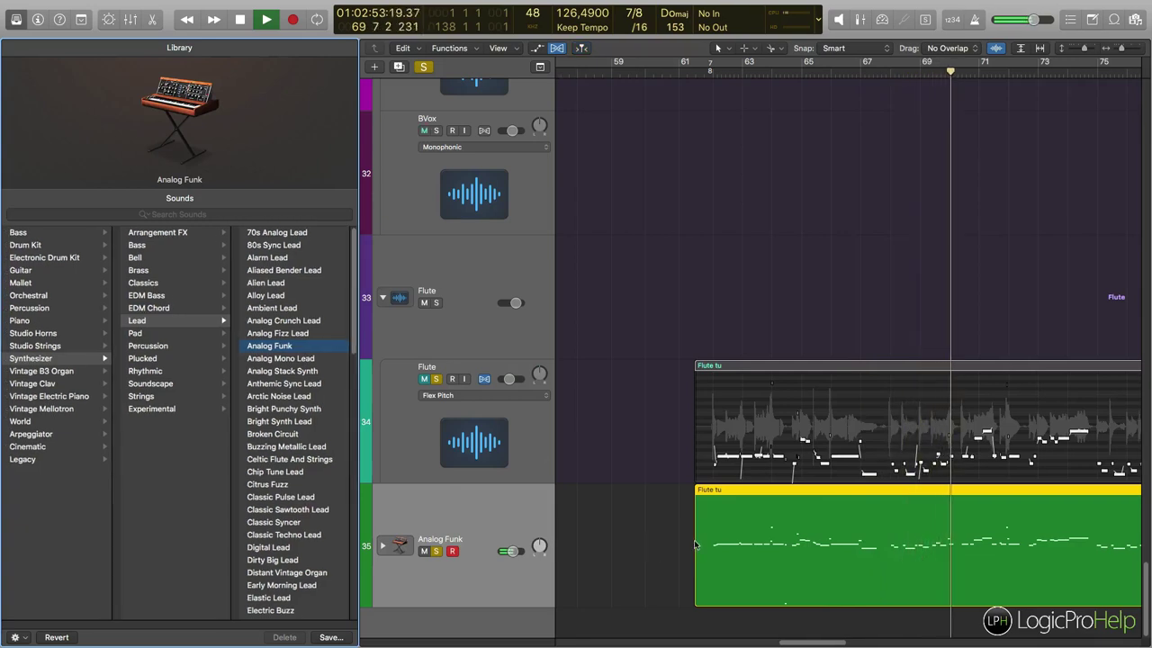
pyautogui.press('space')
# Step: Open the MIDI Flute tu region in the Piano Roll and examine its notes across the whole melody, including the stray short high ones
pyautogui.doubleClick(780, 543)
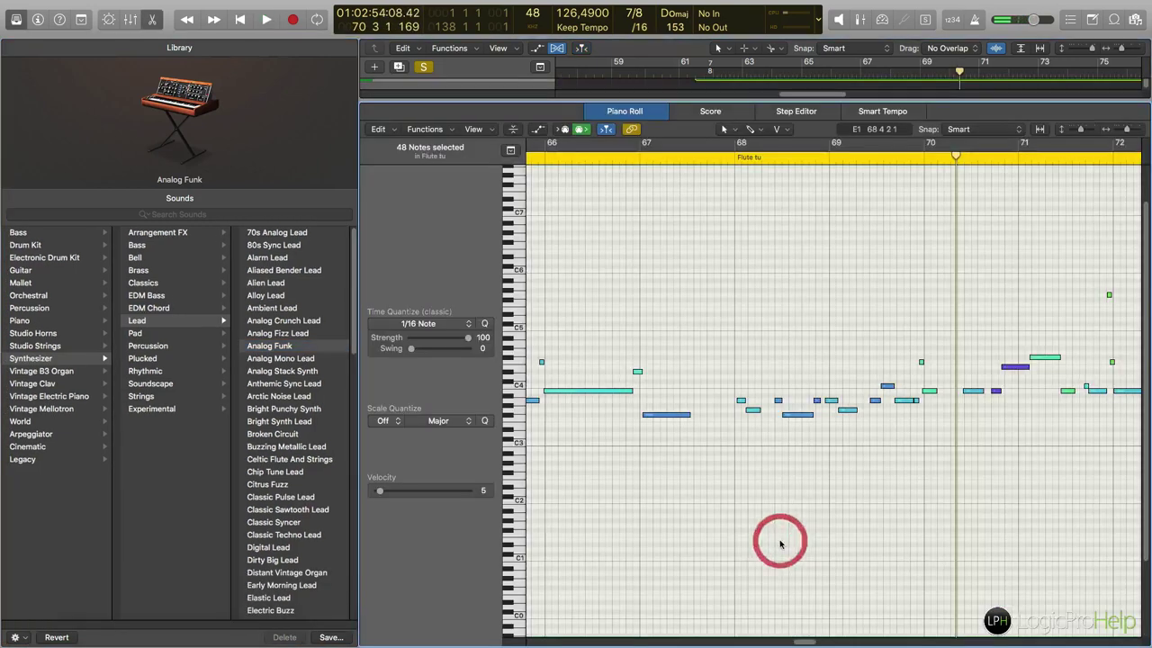
pyautogui.hscroll(5, 668, 493)
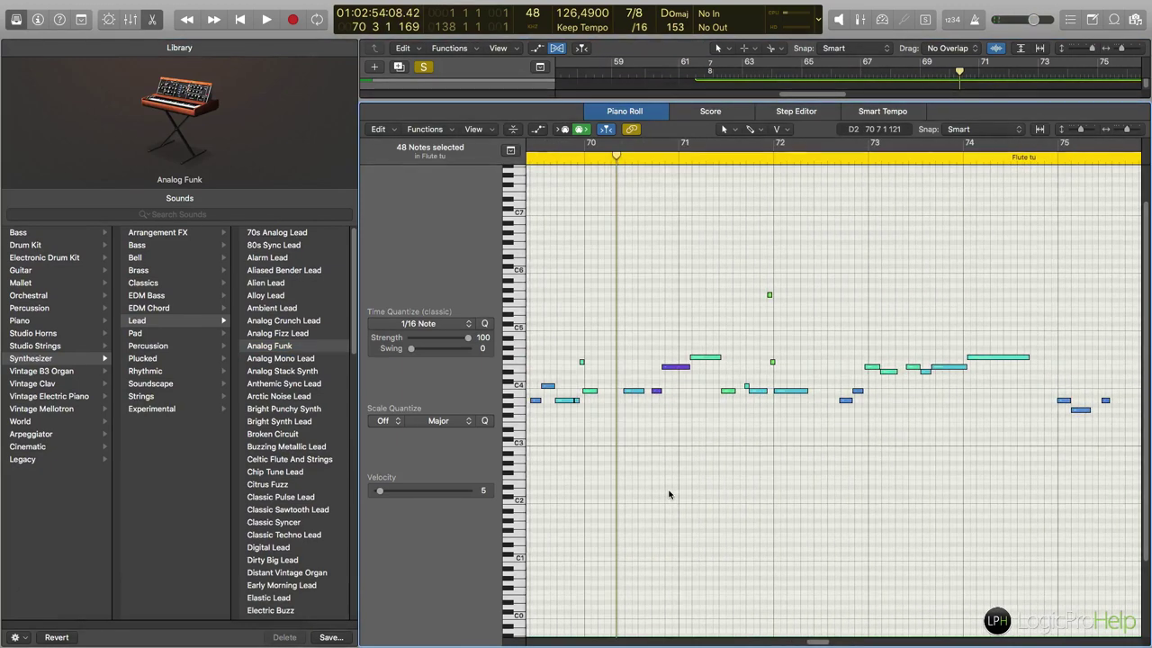
pyautogui.moveTo(754, 284); pyautogui.dragTo(789, 321)
pyautogui.click(768, 357)
pyautogui.hscroll(-4, 583, 360)
pyautogui.hscroll(-6, 582, 361)
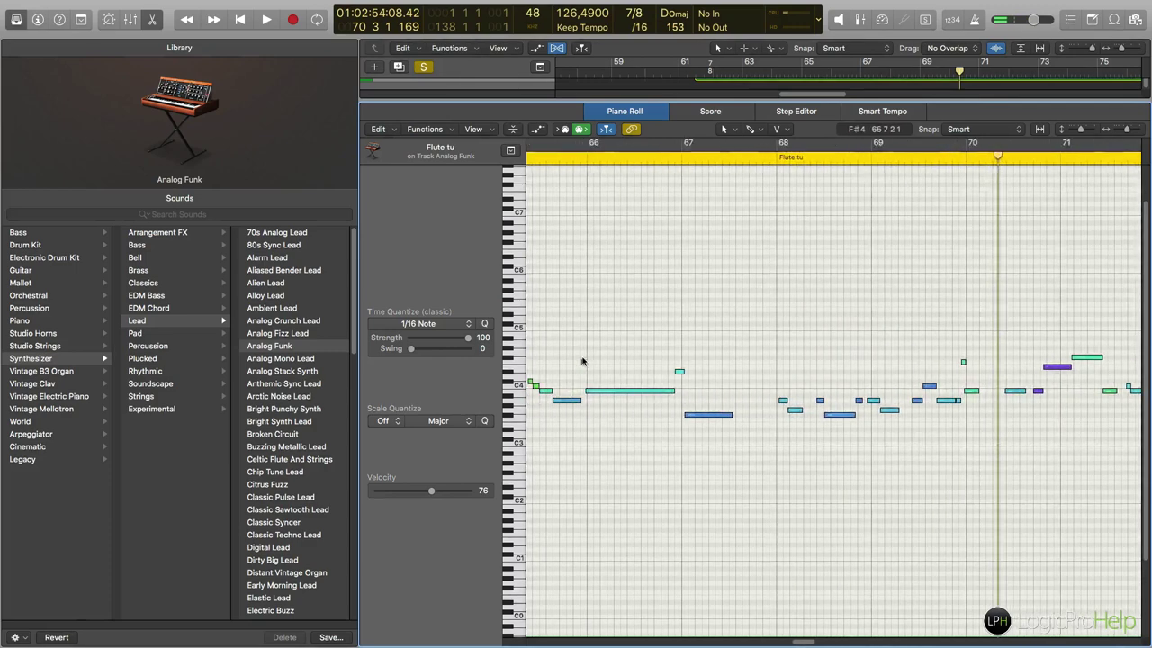
pyautogui.hscroll(10, 583, 361)
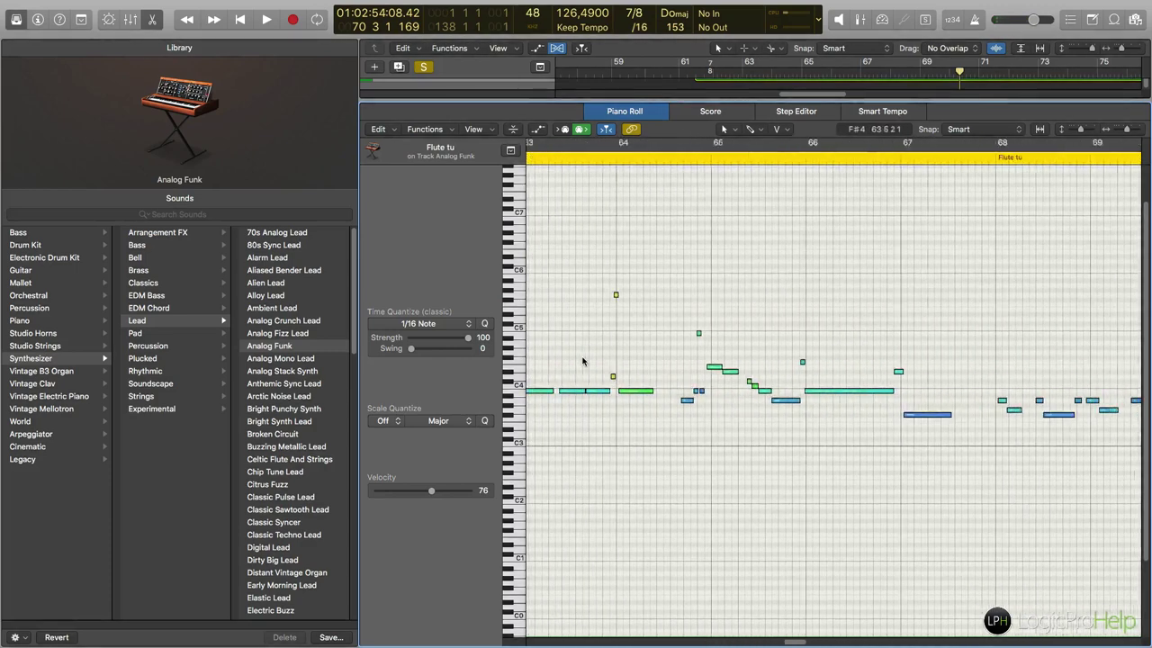
pyautogui.hscroll(2, 582, 361)
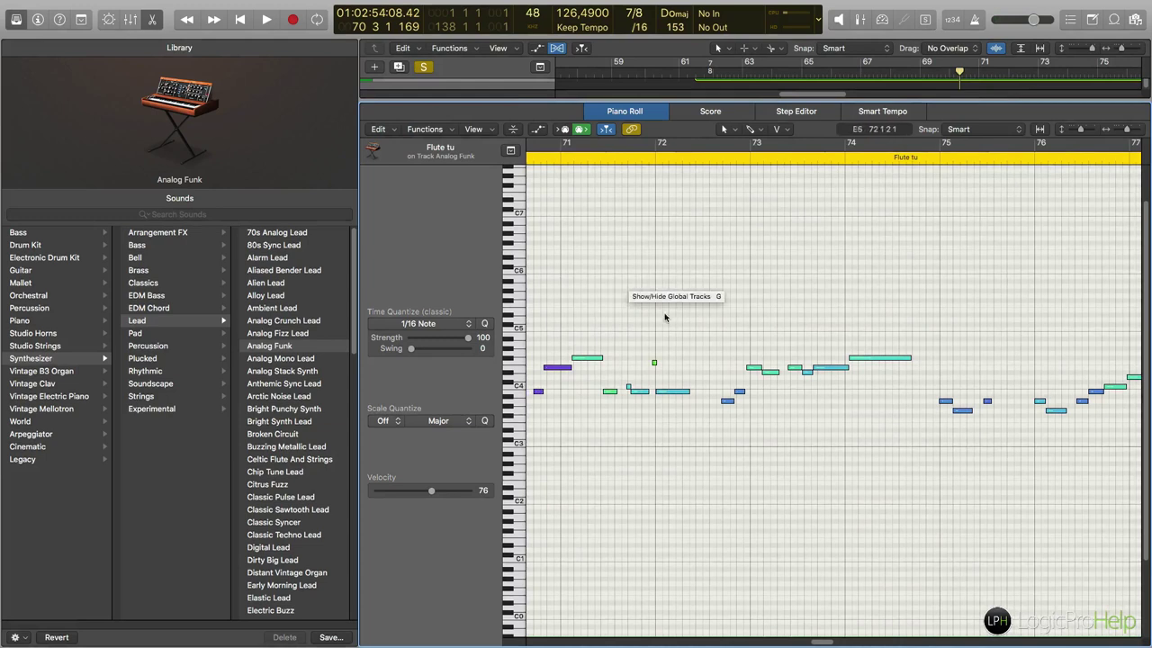
pyautogui.scroll(-1, 714, 399)
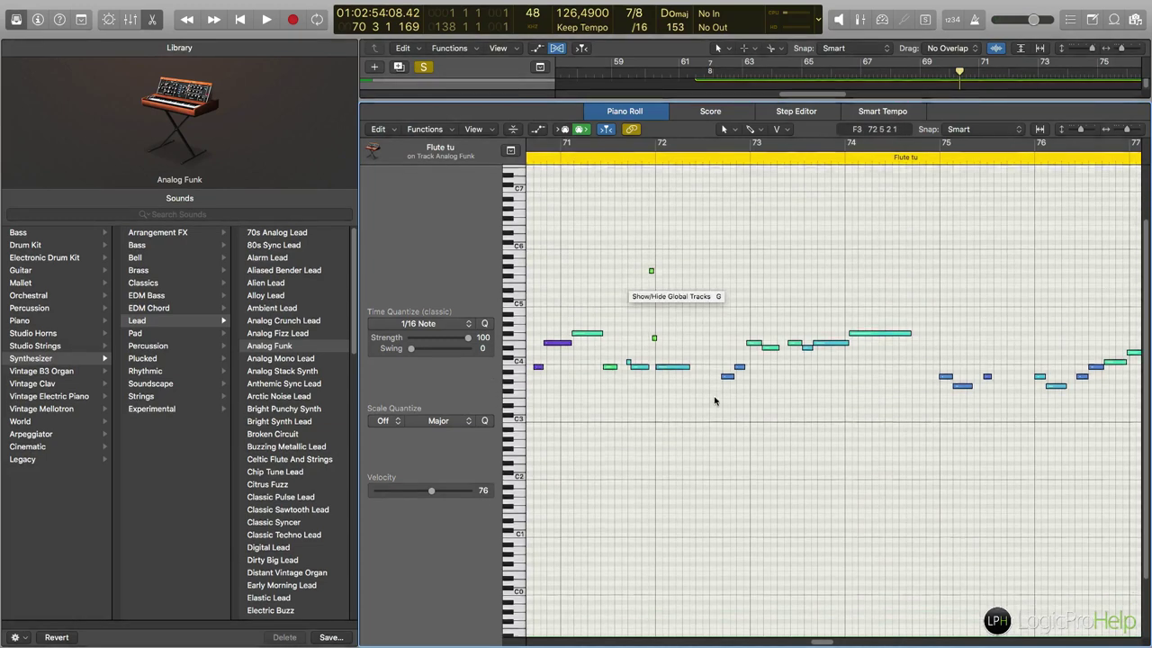
pyautogui.hscroll(4, 714, 395)
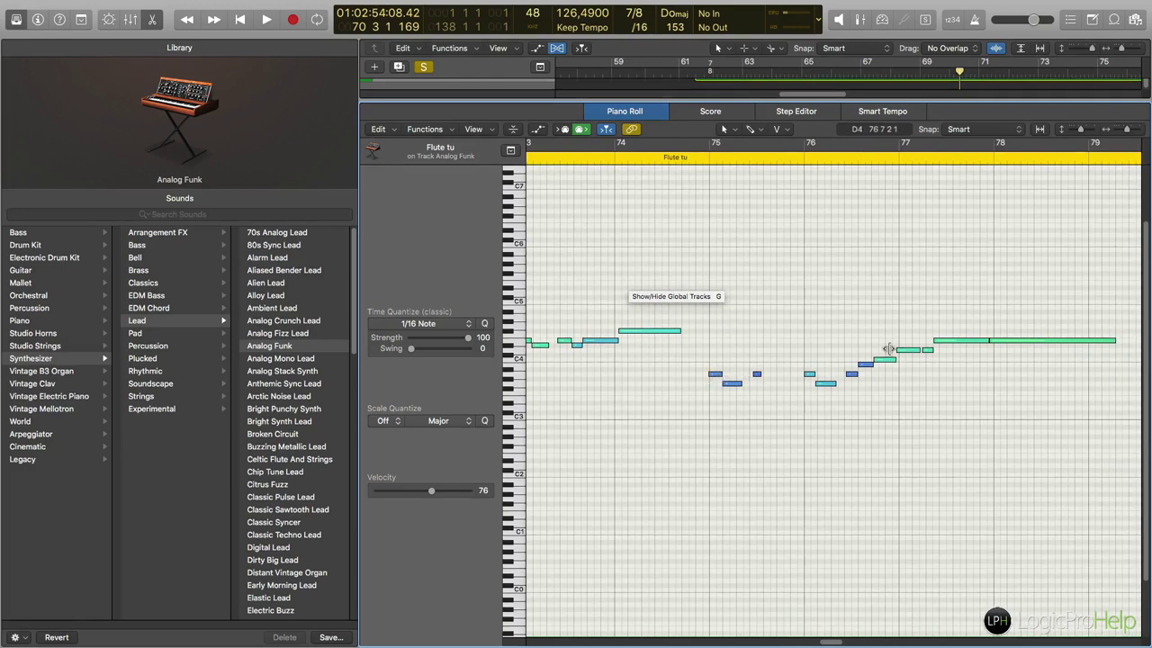
pyautogui.hscroll(-20, 957, 343)
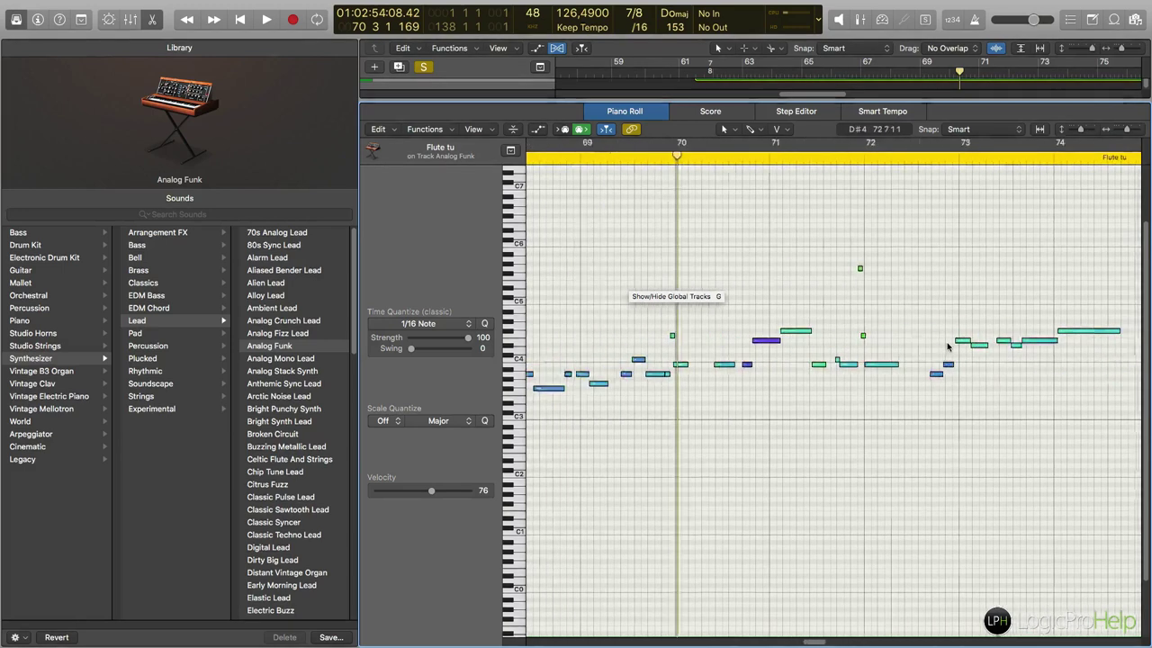
pyautogui.hscroll(-5, 948, 347)
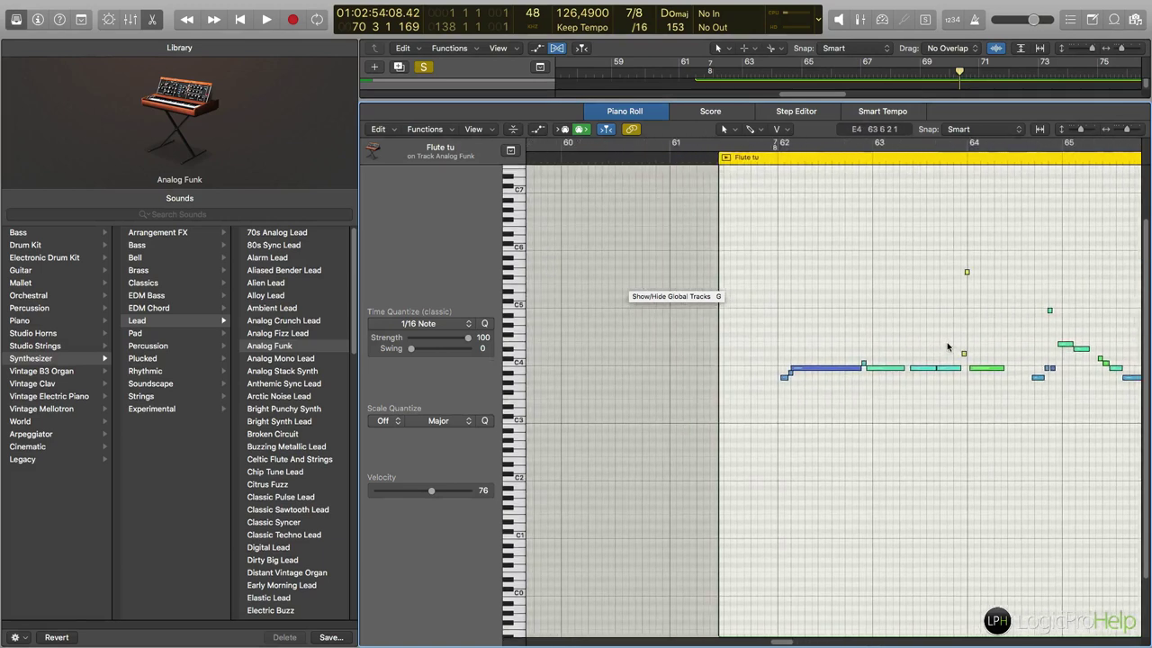
pyautogui.hscroll(5, 784, 422)
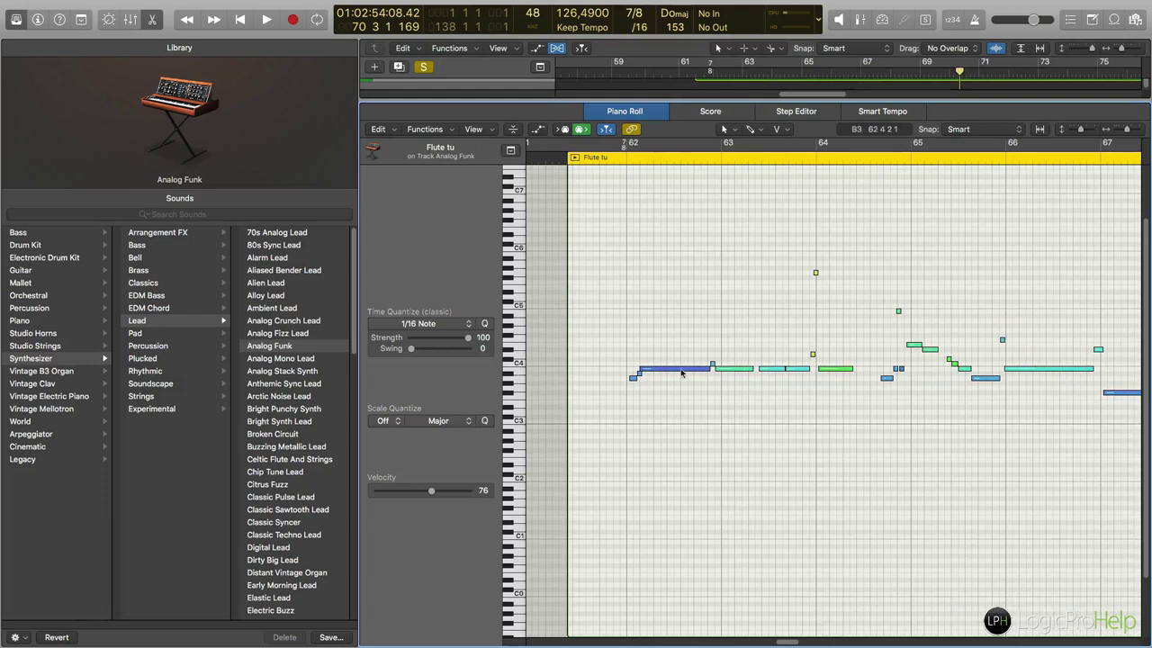
pyautogui.hscroll(20, 846, 342)
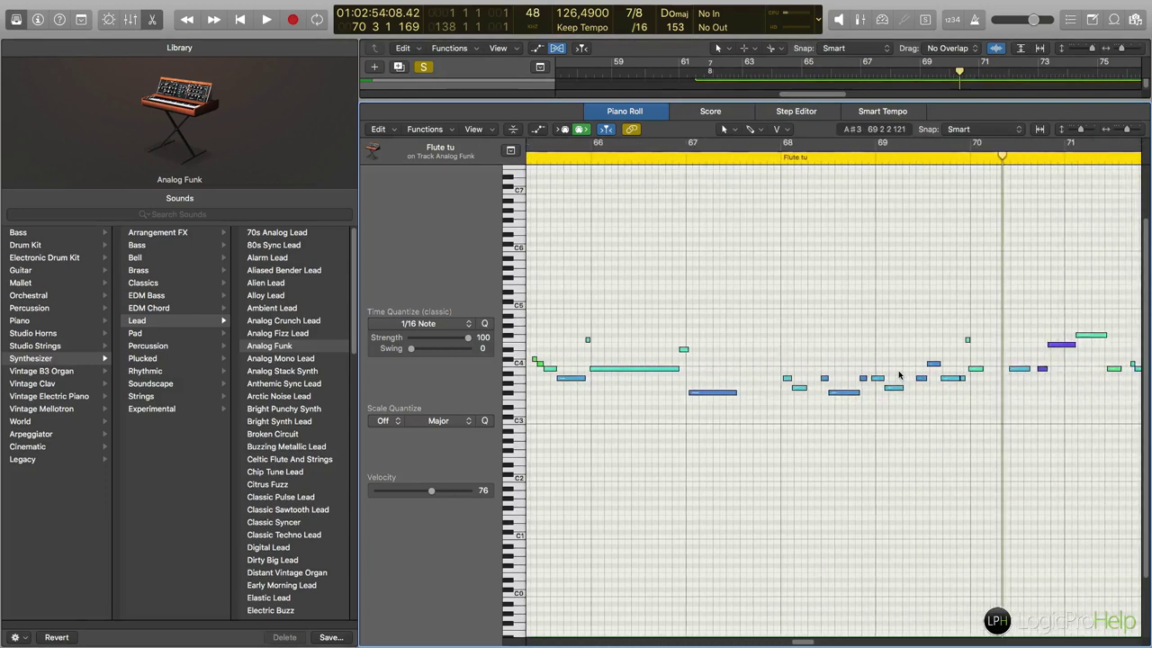
pyautogui.hscroll(3, 899, 375)
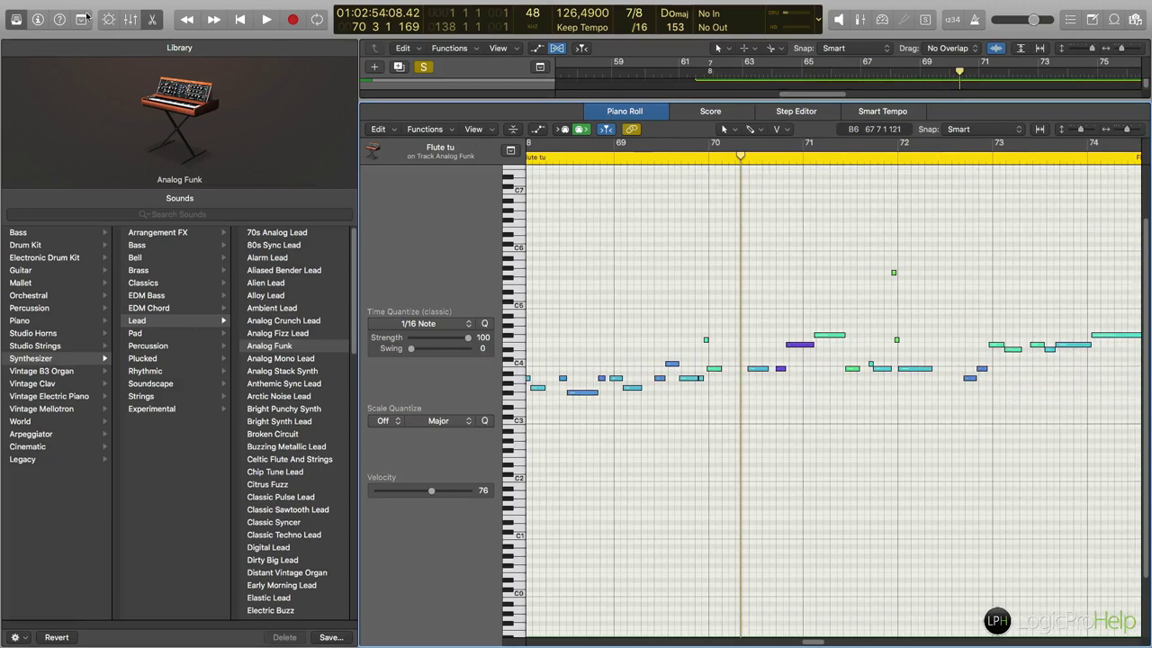
# Step: Hide the Library and close the Piano Roll to view the audio and MIDI flute regions together in the arrangement
pyautogui.click(17, 20)
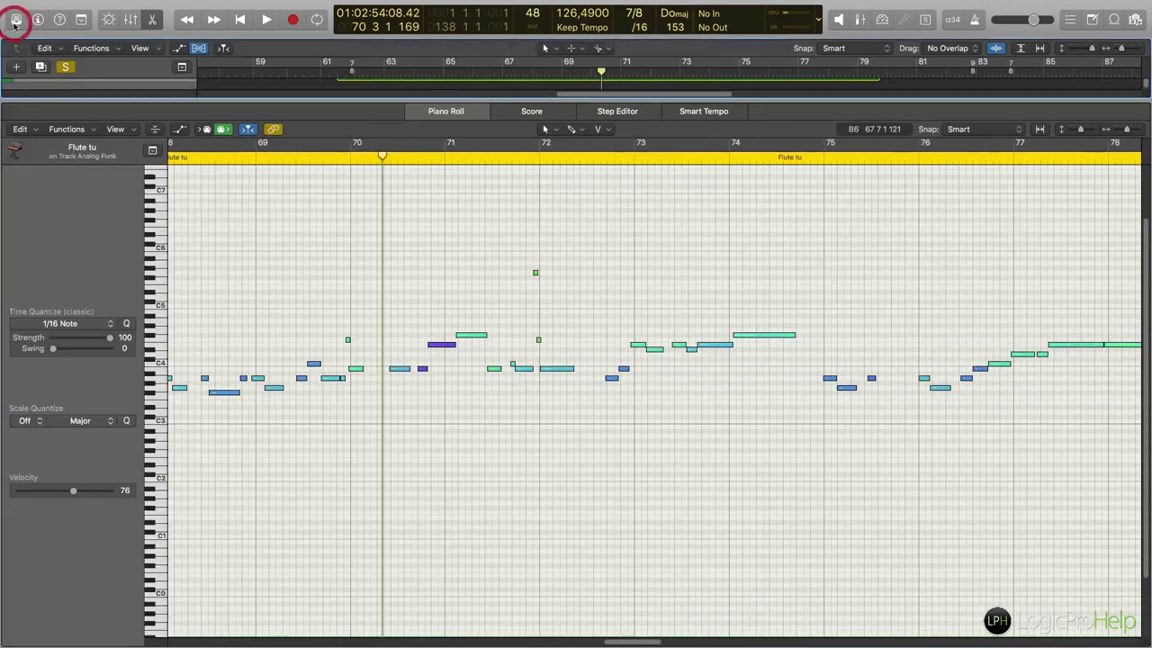
pyautogui.click(154, 20)
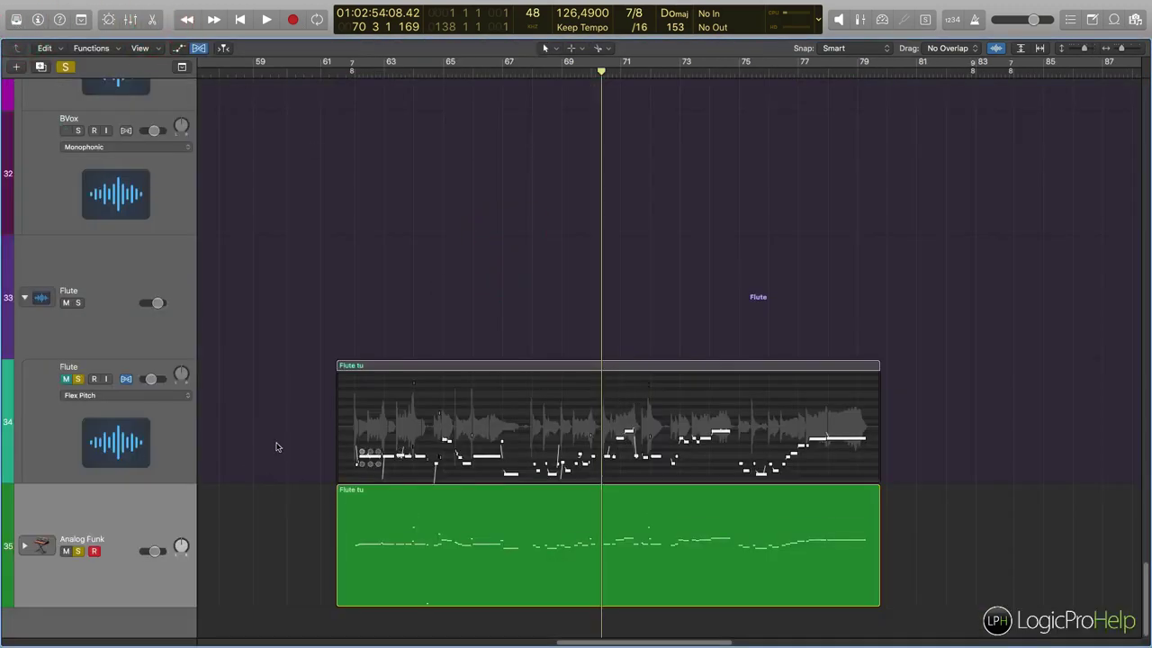
pyautogui.hscroll(-6, 300, 362)
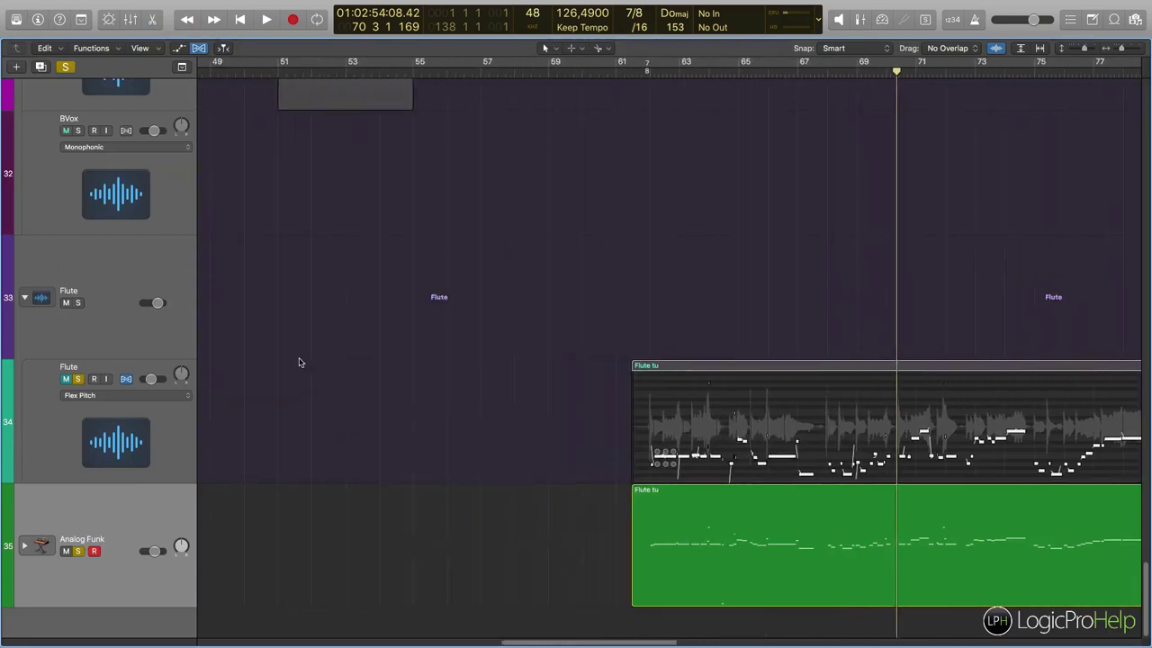
pyautogui.hscroll(5, 299, 362)
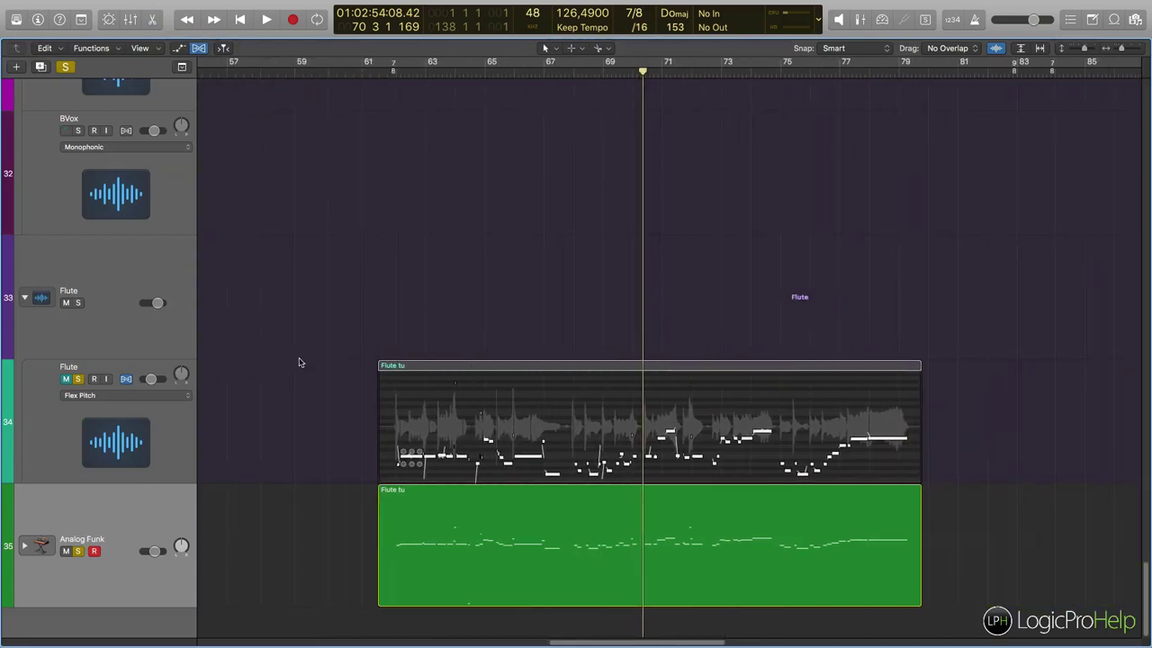